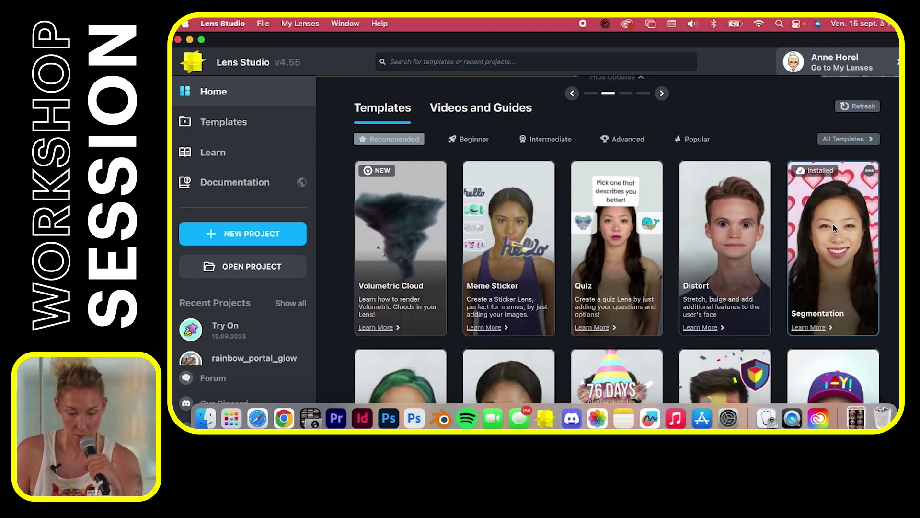
Open the Segmentation template and select the SegmentationController object to inspect its script settings.
left_click(825, 249)
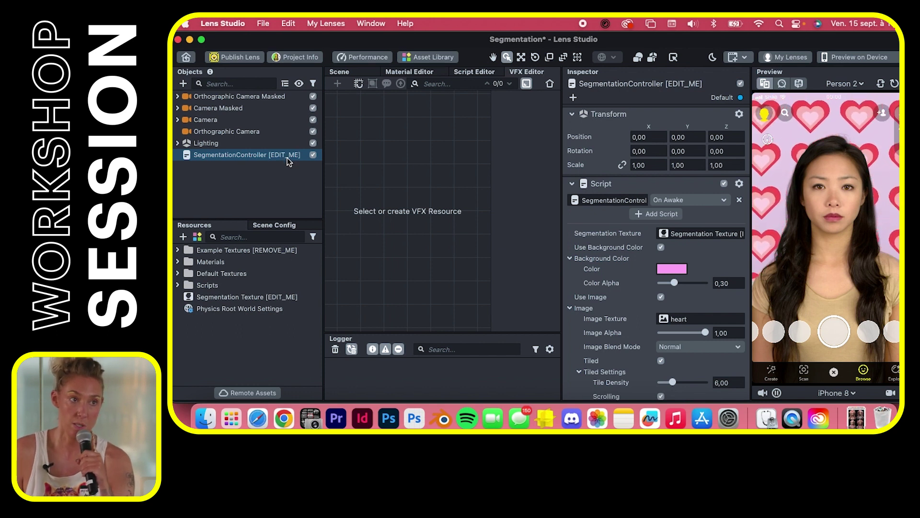
left_click(229, 158)
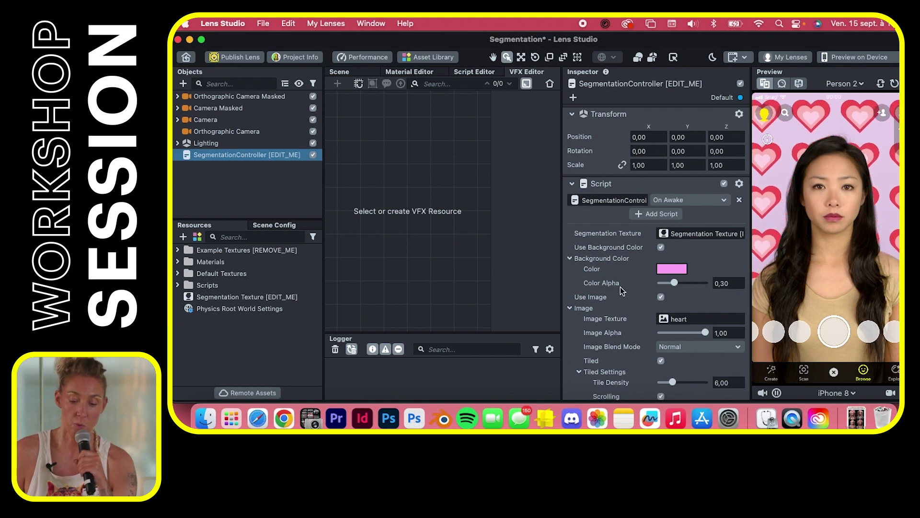
scroll(623, 286, "down", 5)
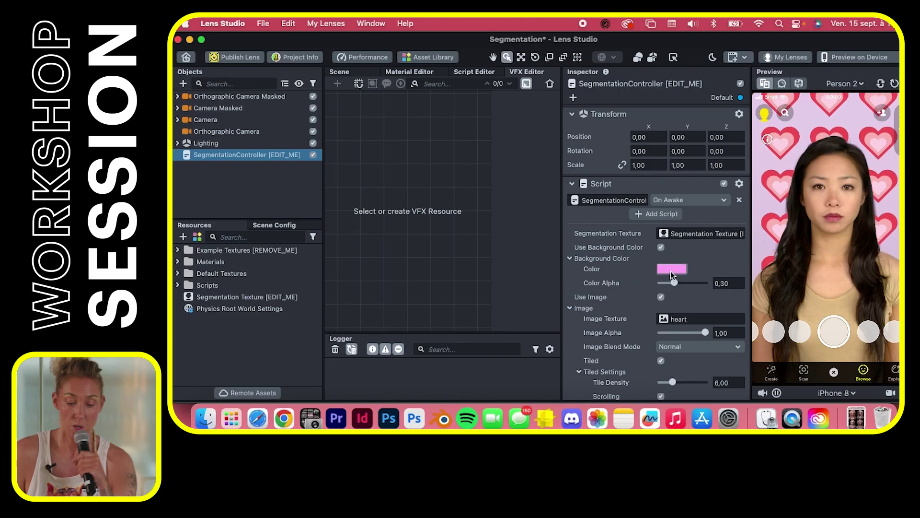
Change the segmentation background color to lime green and set its color alpha to 0.51.
left_click(671, 269)
left_click_drag(244, 236, 245, 215)
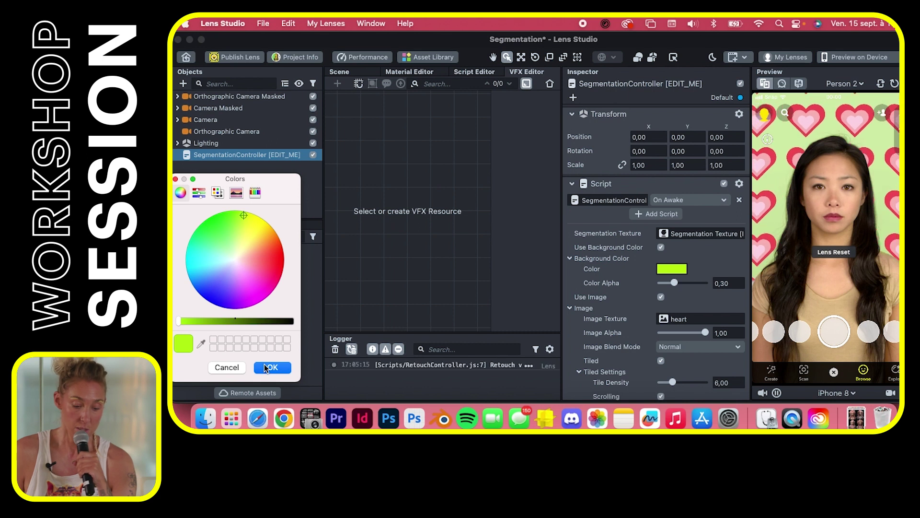
left_click(280, 367)
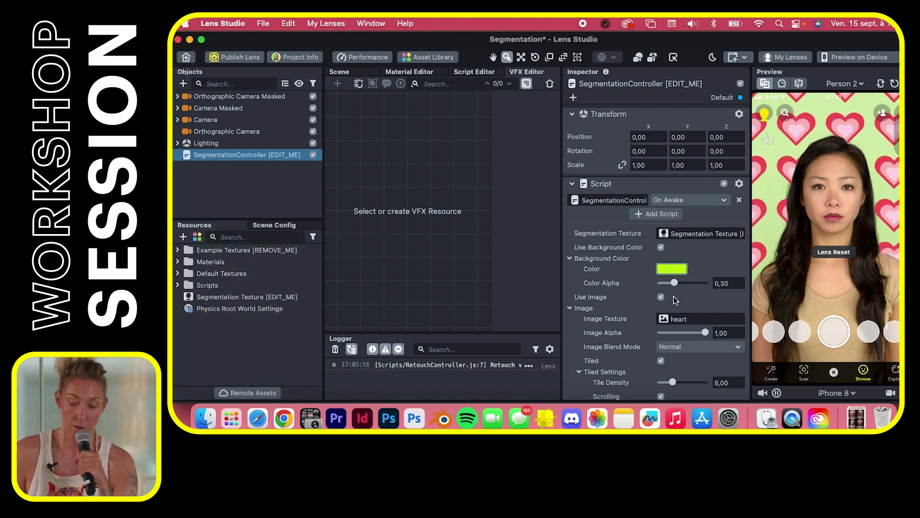
mouse_move(674, 282)
left_mouse_down()
mouse_move(710, 284)
mouse_move(684, 283)
left_mouse_up()
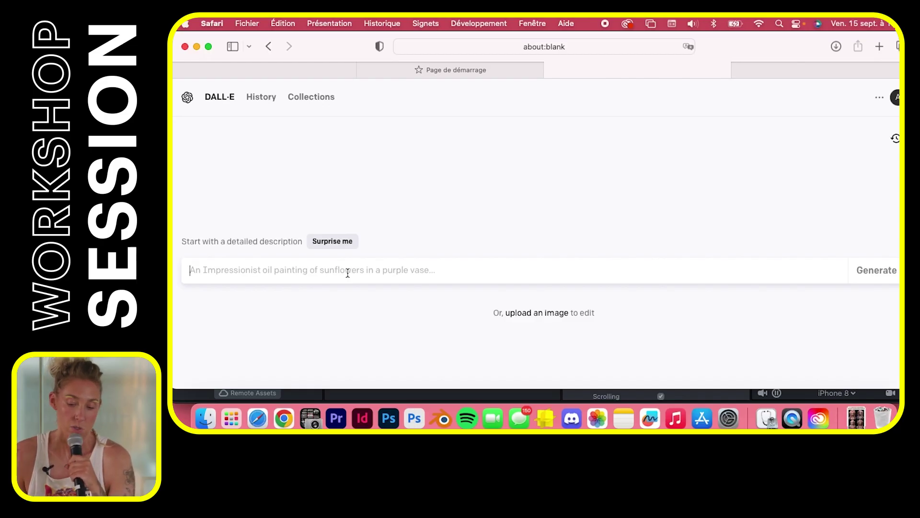
Switch to DALL·E in Safari and generate images from the prompt "Rhodocrosite texture".
left_click(347, 273)
type("Rhodo")
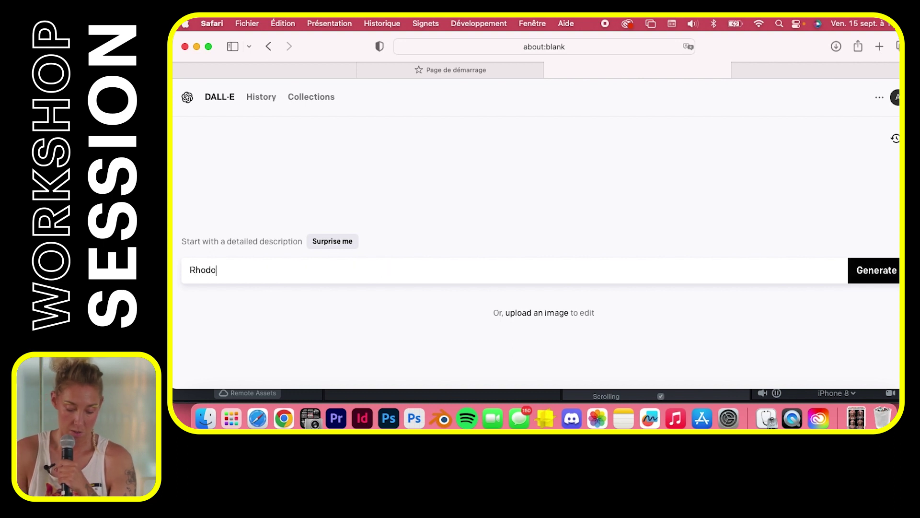
type("crosir")
type("e texture")
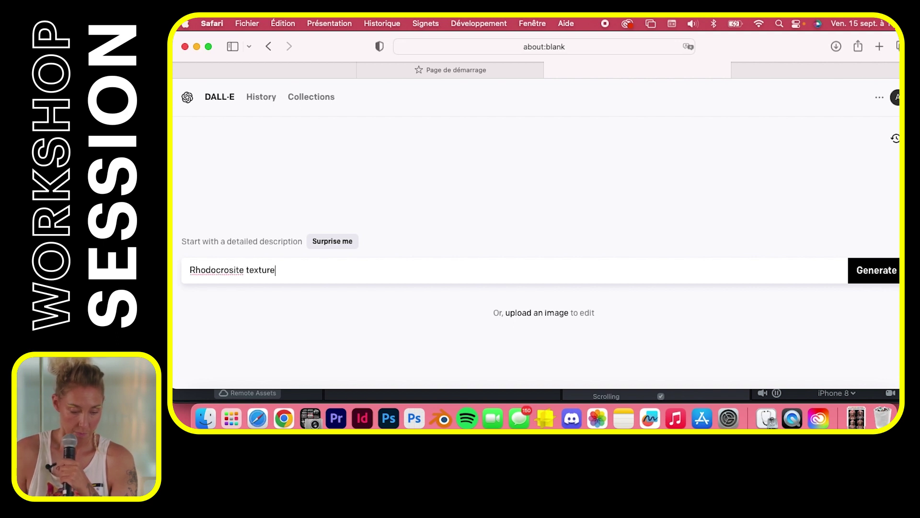
key("Return")
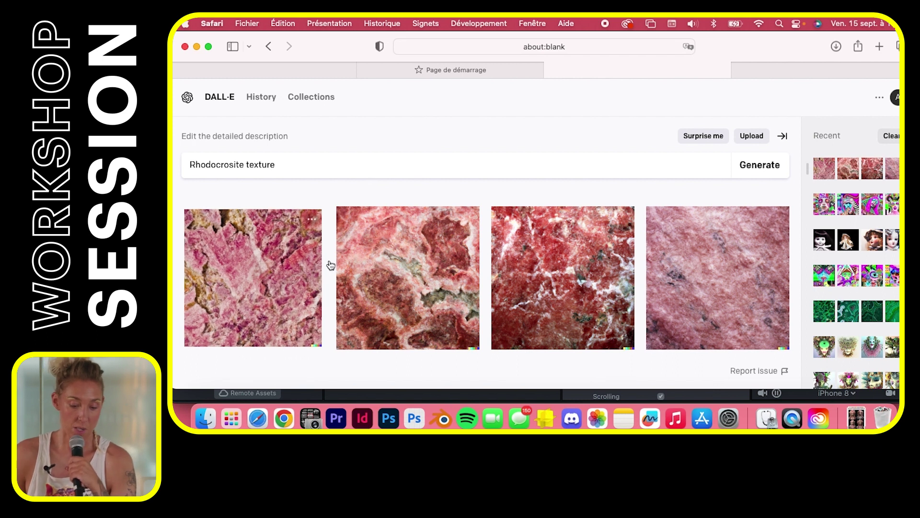
Switch to Discord and generate Midjourney images with the /imagine prompt "rhodocrosite texture".
left_click(573, 418)
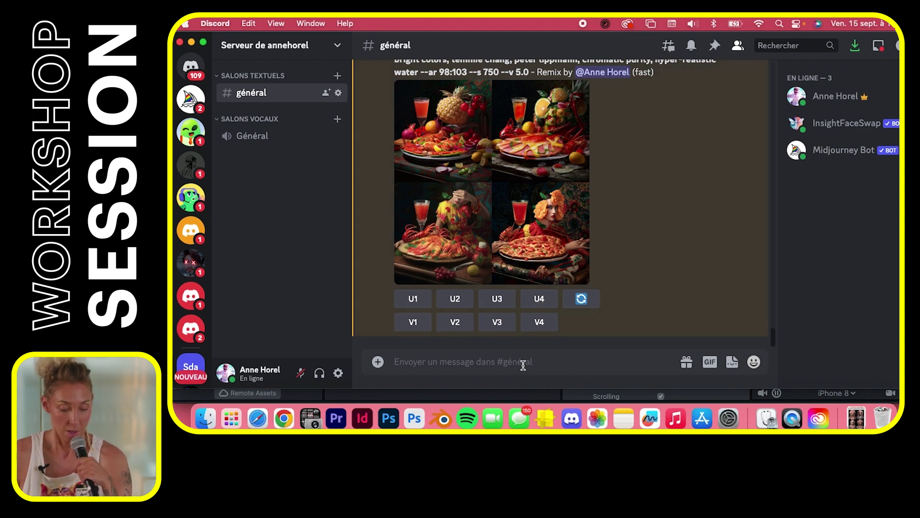
type("/im")
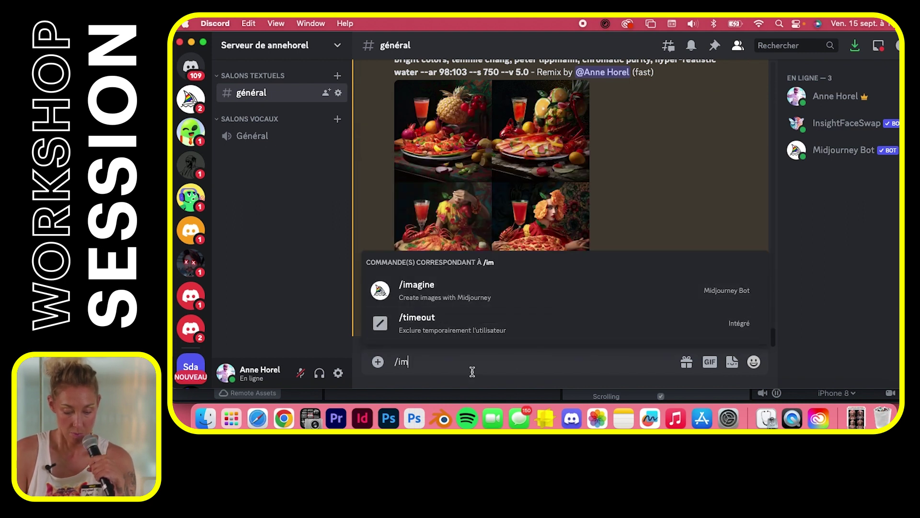
type("a")
left_click(511, 320)
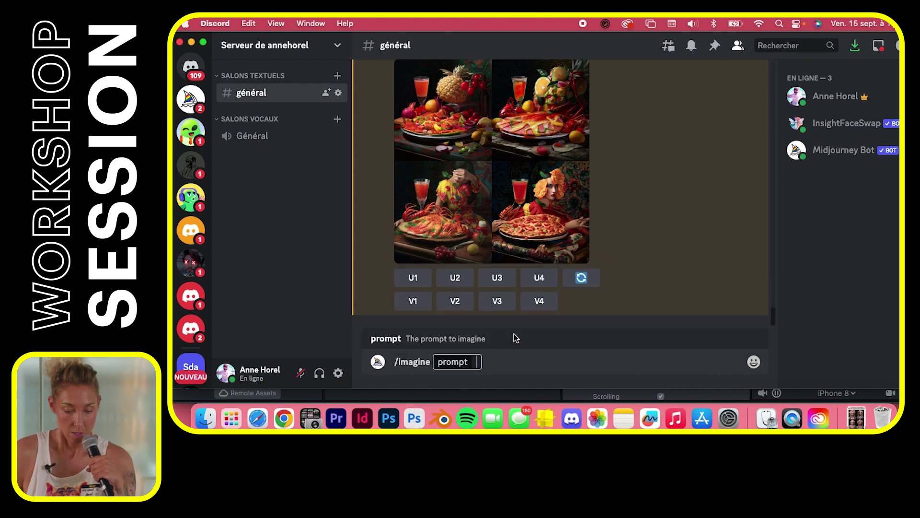
type("rh")
type("docrosite texture")
key("Return")
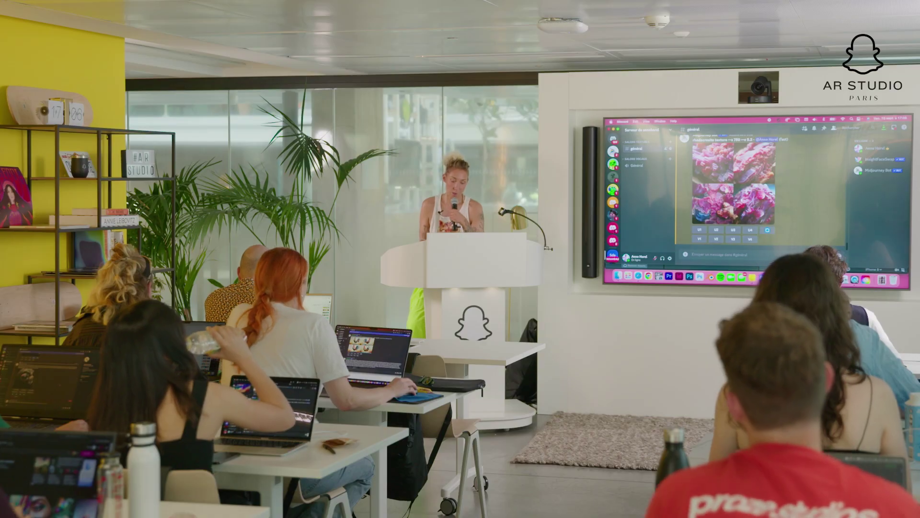
Return to DALL·E in Safari and download the first rhodocrosite texture and the striped "rainbow pastel polka dots texture" image from the recent generations.
key("super+Tab")
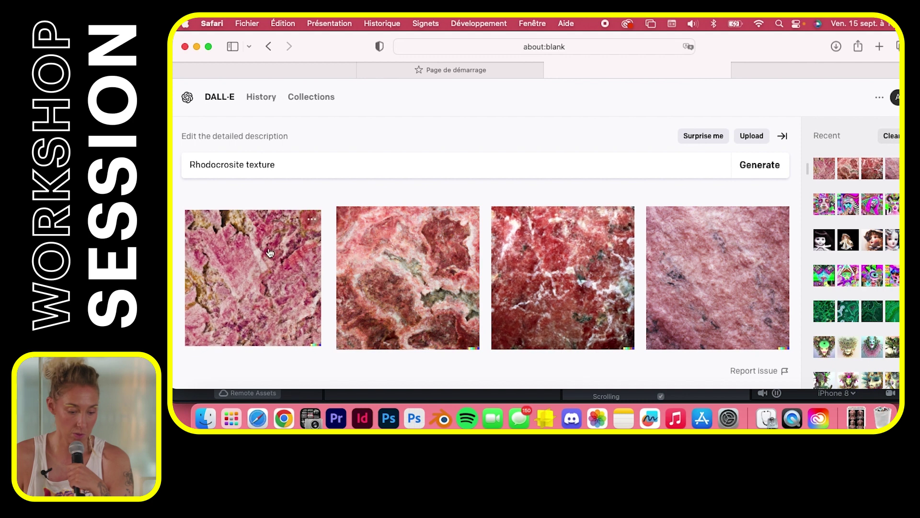
left_click(256, 296)
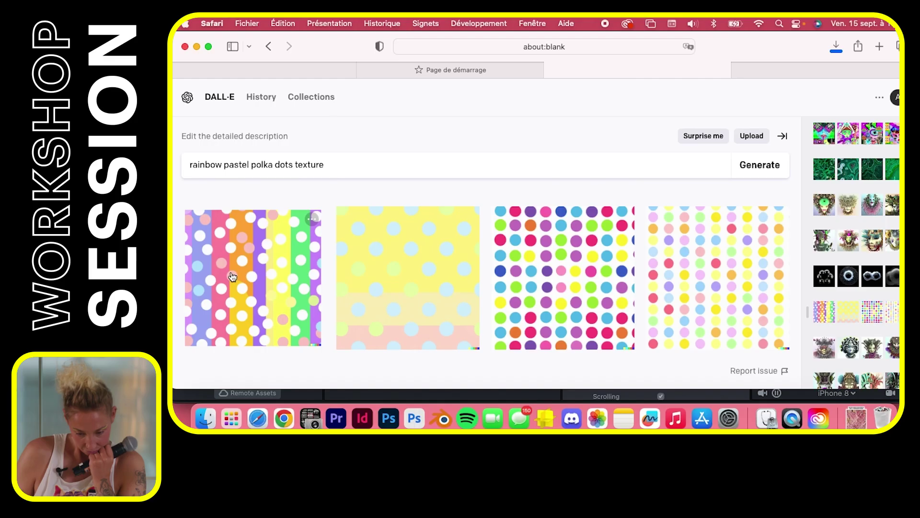
left_click(232, 271)
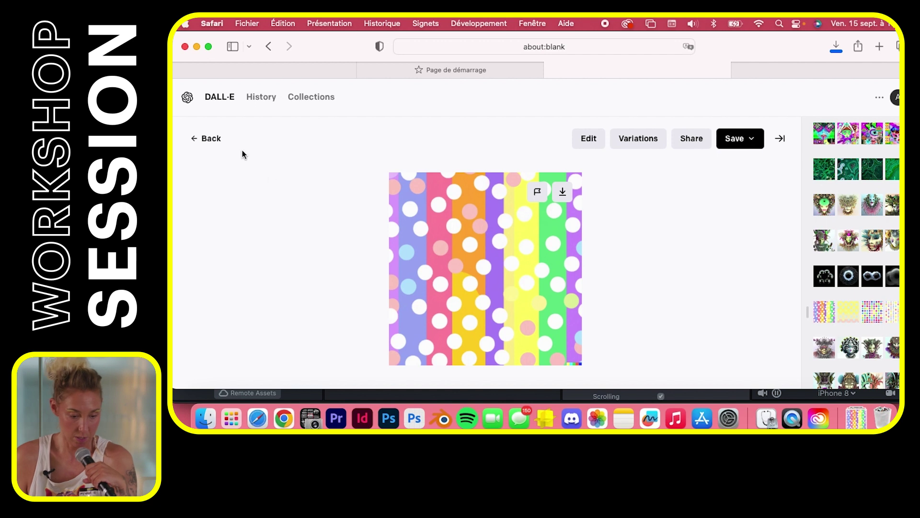
left_click(206, 139)
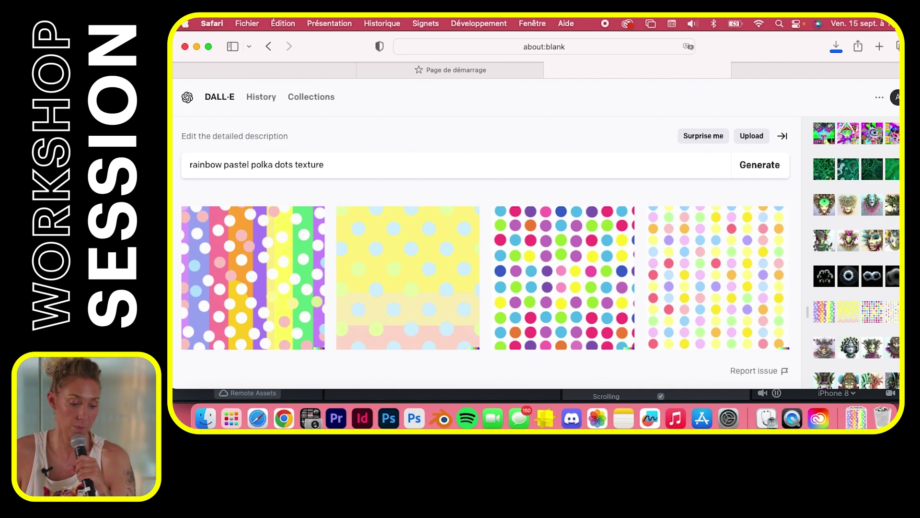
Import the rainbow pastel polka dots PNG from the Téléchargements folder into the Lens Studio project's resources.
mouse_move(211, 45)
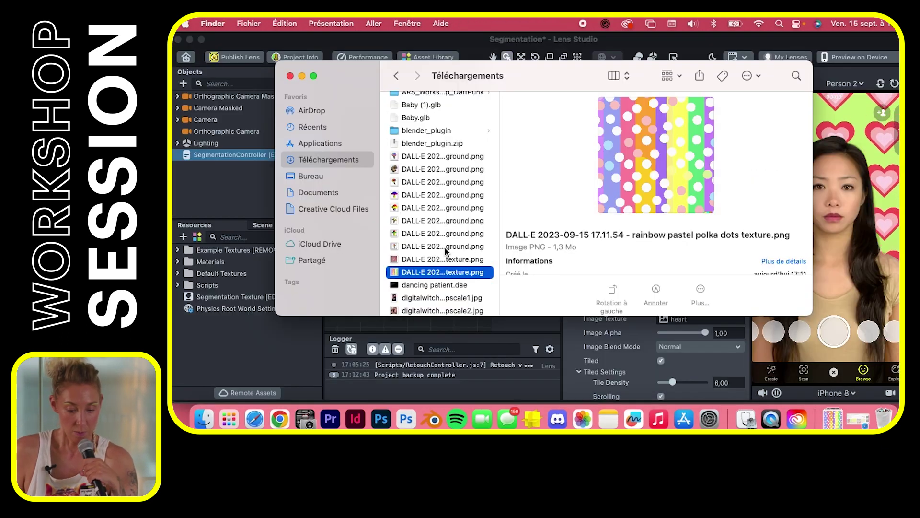
scroll(444, 248, "down", 2)
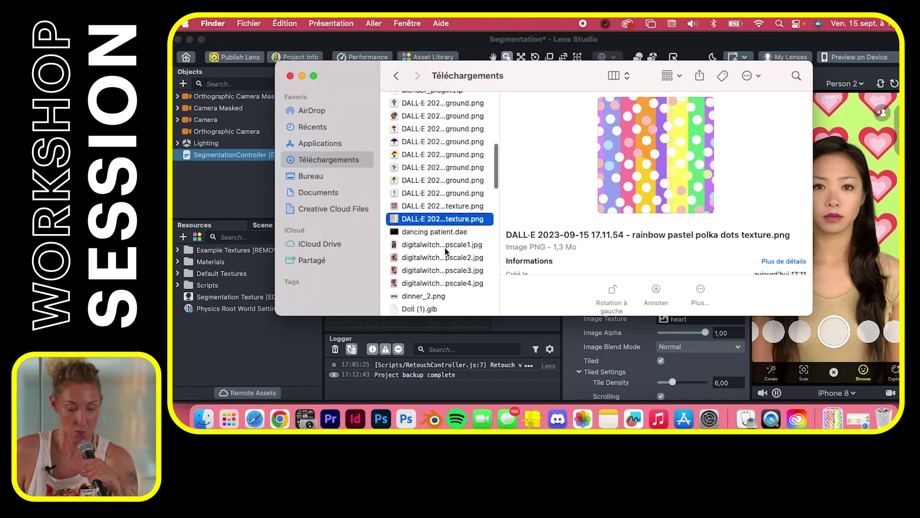
left_click_drag(456, 220, 254, 346)
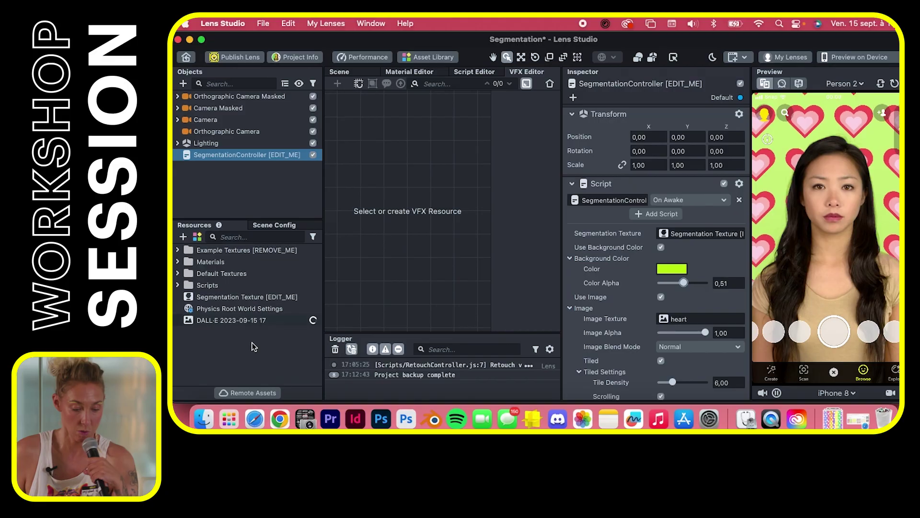
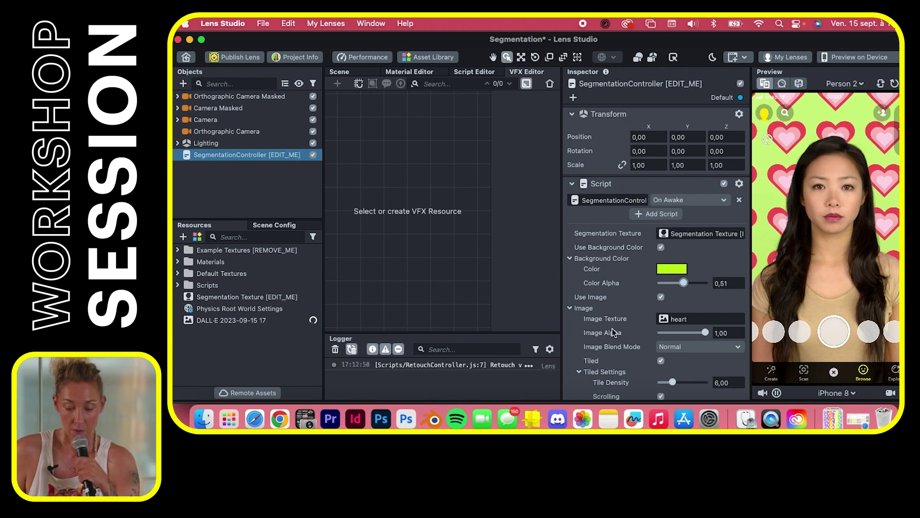
left_click(665, 318)
left_click(546, 146)
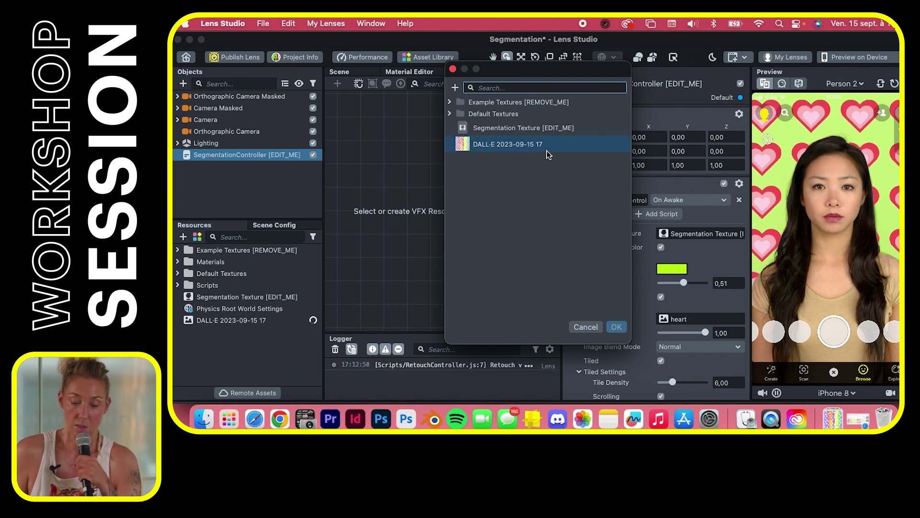
left_click(547, 145)
left_click(616, 327)
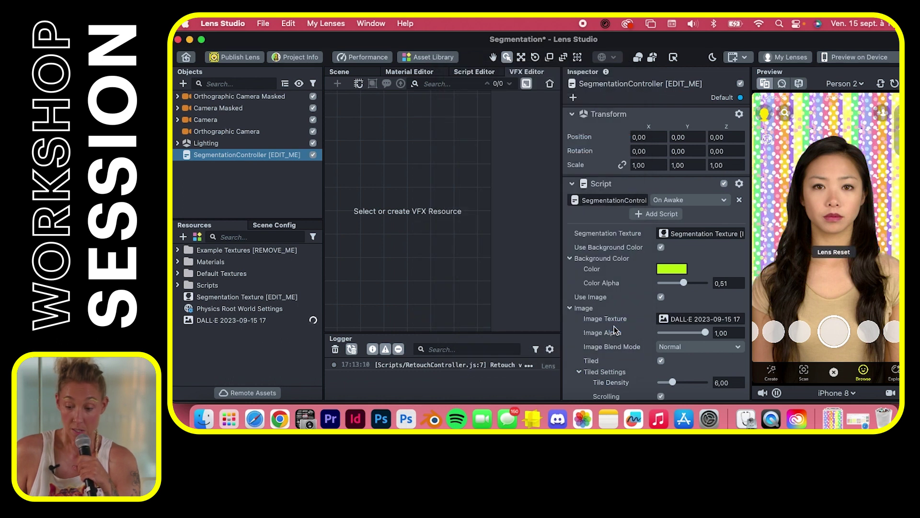
Disable scrolling of the background image, set its tile density to 1, and toggle tiling off and back on.
scroll(623, 327, "down", 4)
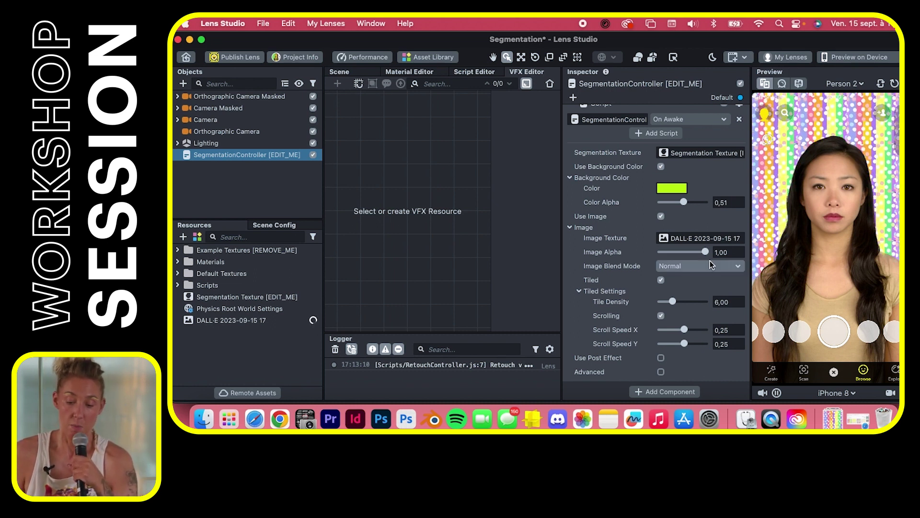
left_click(661, 315)
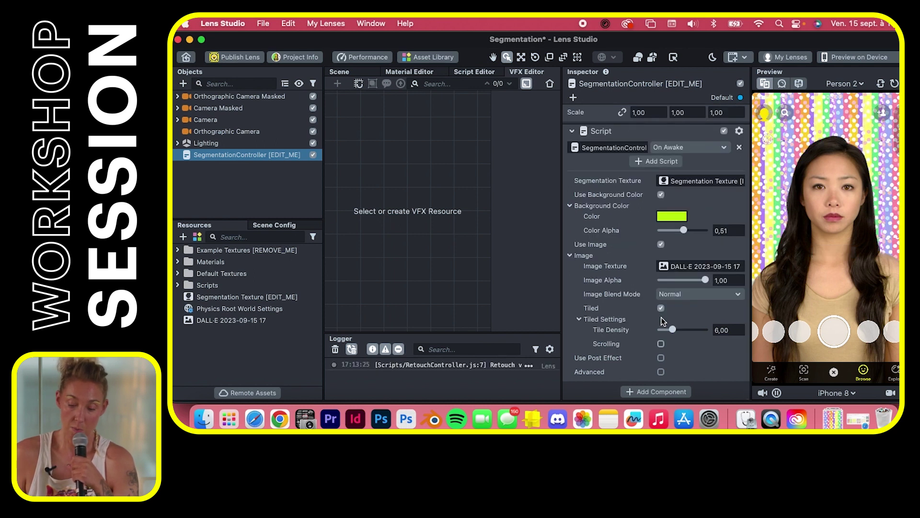
left_click(662, 344)
left_click(662, 343)
mouse_move(673, 329)
left_mouse_down()
mouse_move(709, 330)
mouse_move(663, 329)
left_mouse_up()
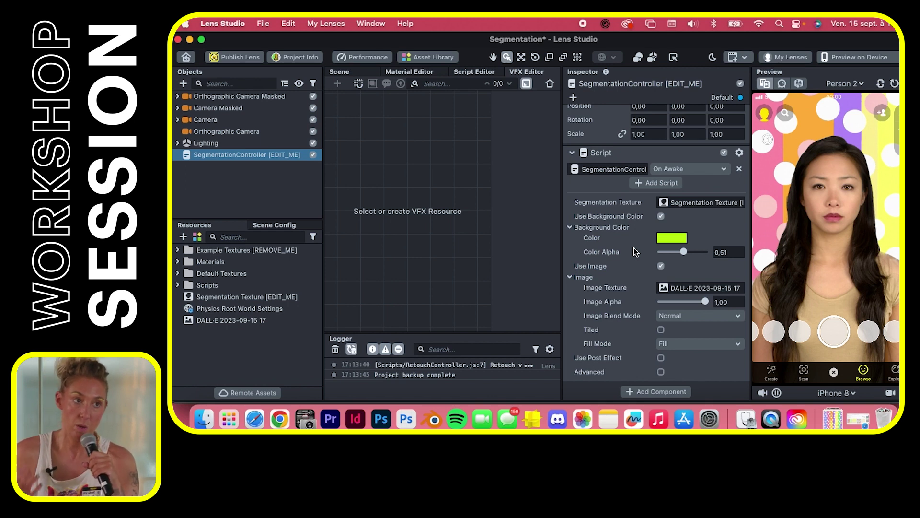
left_click(661, 329)
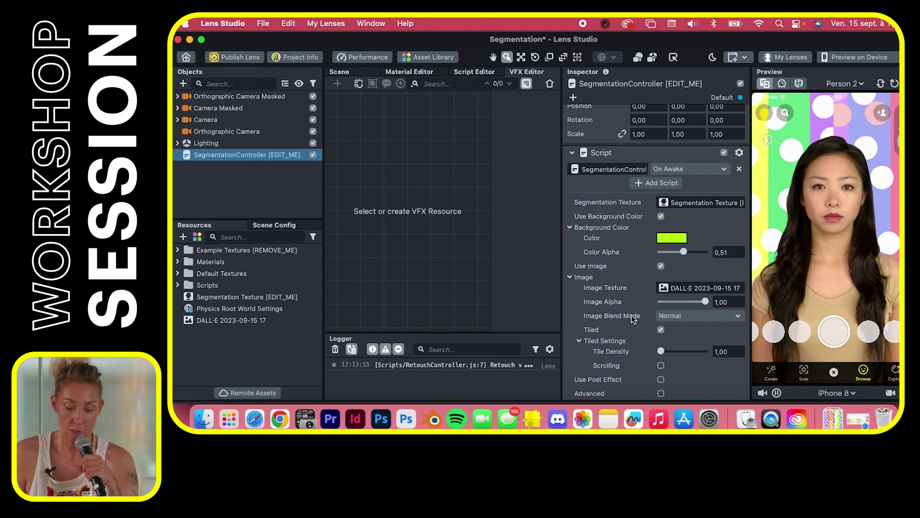
Try the Screen and Multiply blend modes on the background image and set it back to Normal.
left_click(691, 315)
left_click(698, 330)
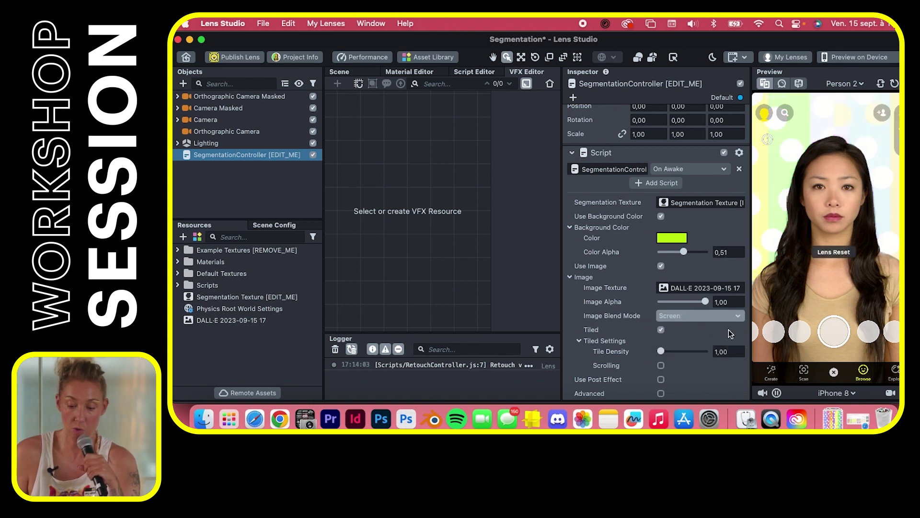
left_click(725, 316)
left_click(713, 332)
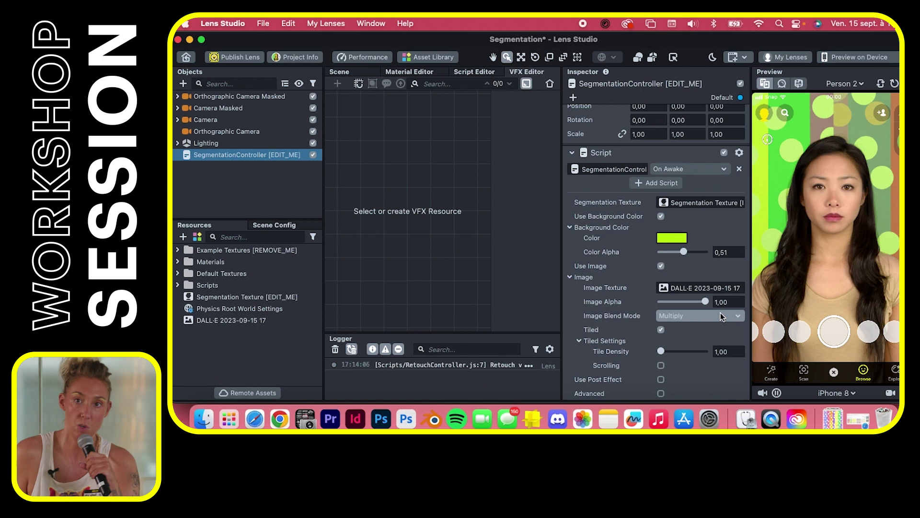
left_click(720, 314)
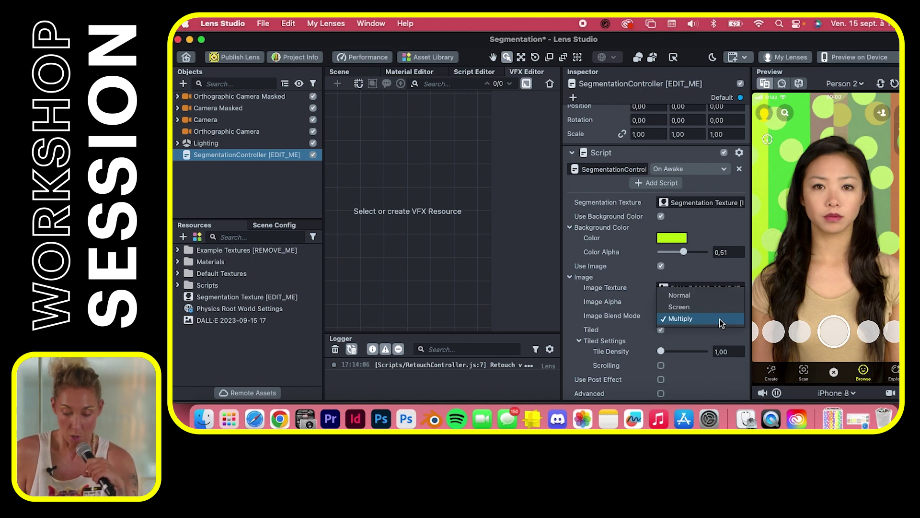
left_click(709, 295)
Set the image's tile density to 7 and change the background color to pink with a color alpha of 0.28.
mouse_move(665, 352)
left_mouse_down()
mouse_move(682, 355)
mouse_move(674, 352)
left_mouse_up()
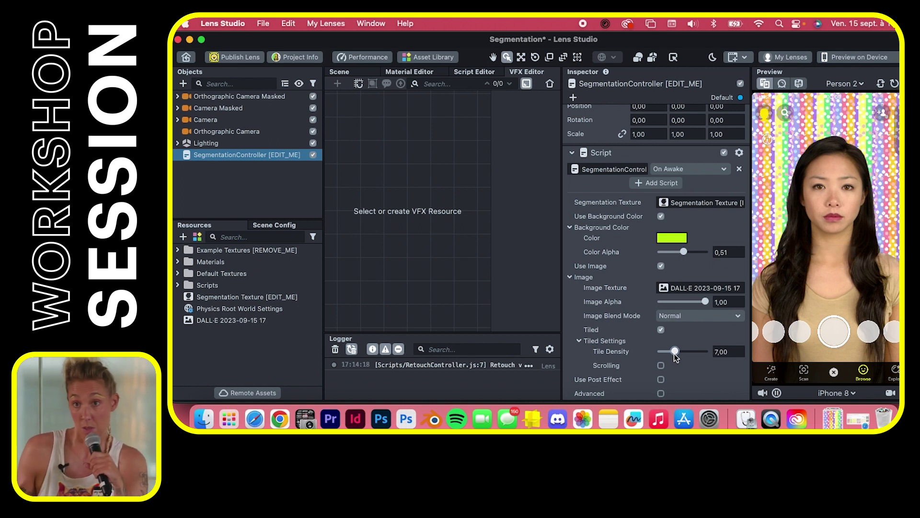
scroll(606, 303, "down", 2)
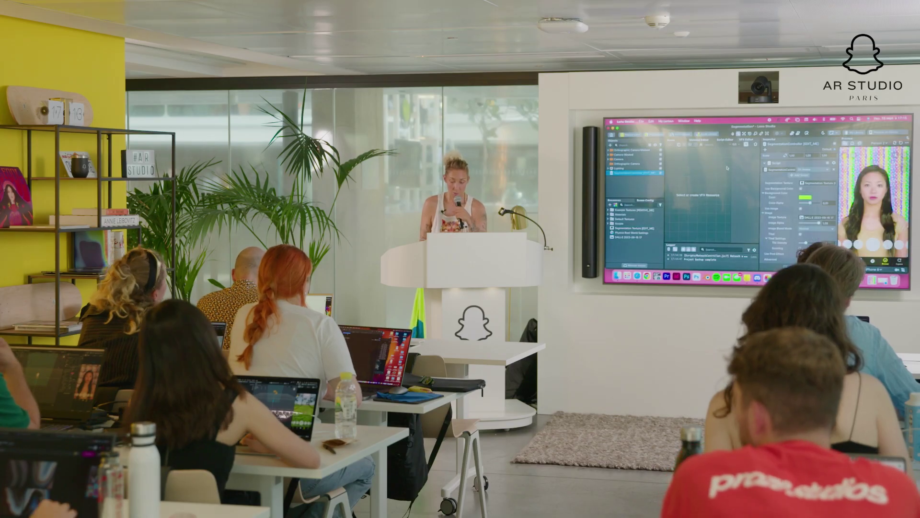
left_click(805, 197)
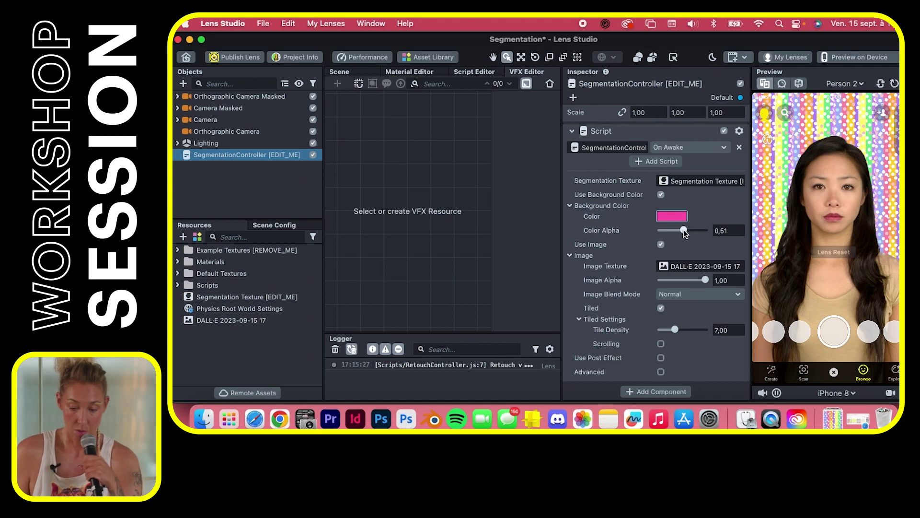
mouse_move(683, 229)
left_mouse_down()
mouse_move(710, 229)
mouse_move(672, 232)
left_mouse_up()
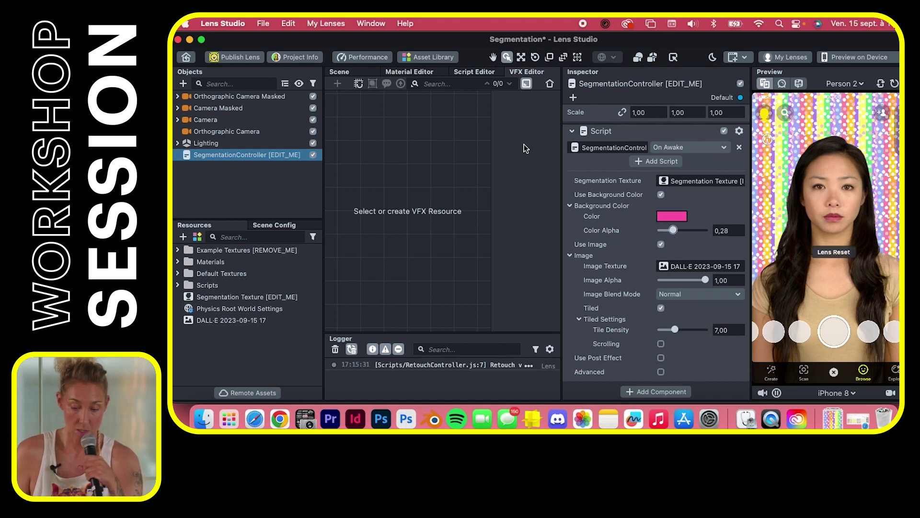
Close the Segmentation project to the home screen without saving its changes.
left_click(263, 23)
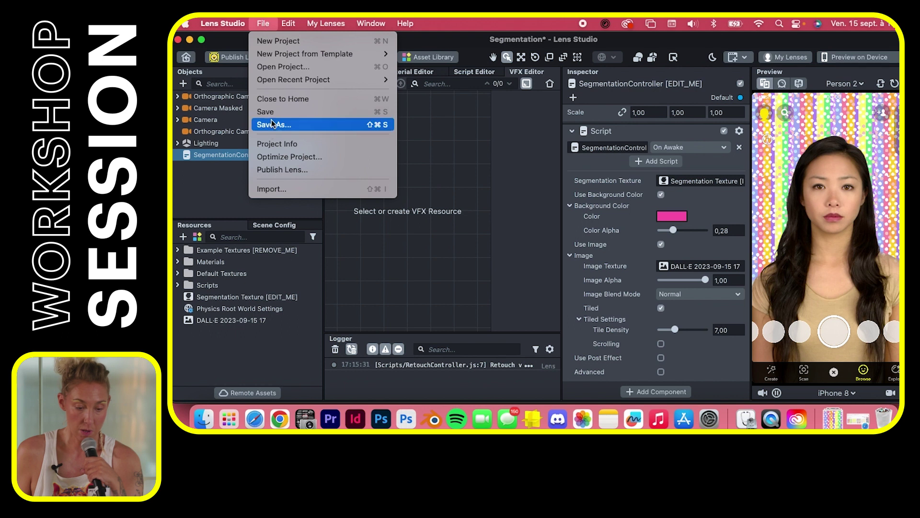
left_click(299, 100)
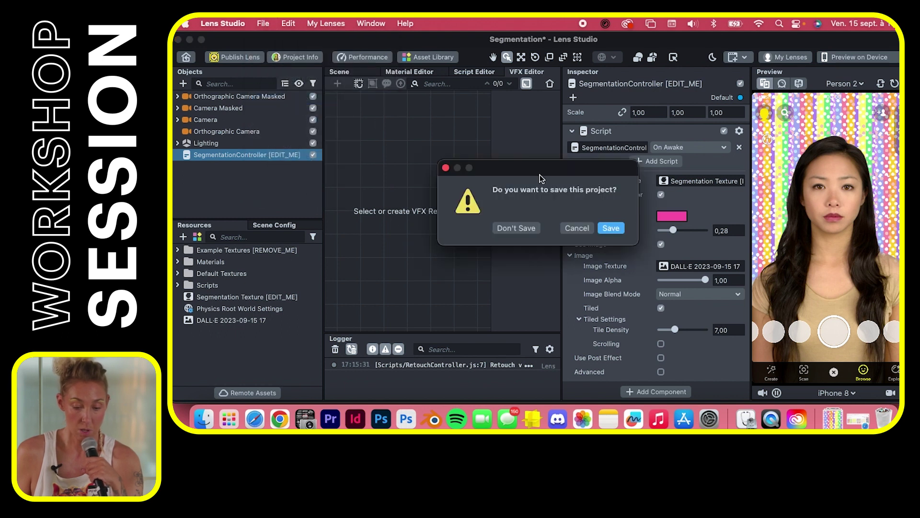
left_click(516, 228)
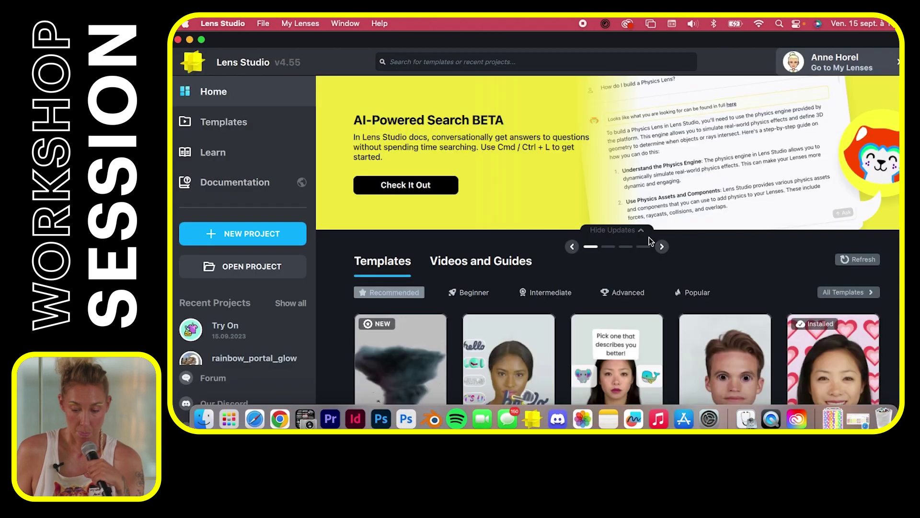
Browse the recommended templates and the full template list, and open the Try-On template.
left_click(647, 234)
scroll(760, 272, "down", 5)
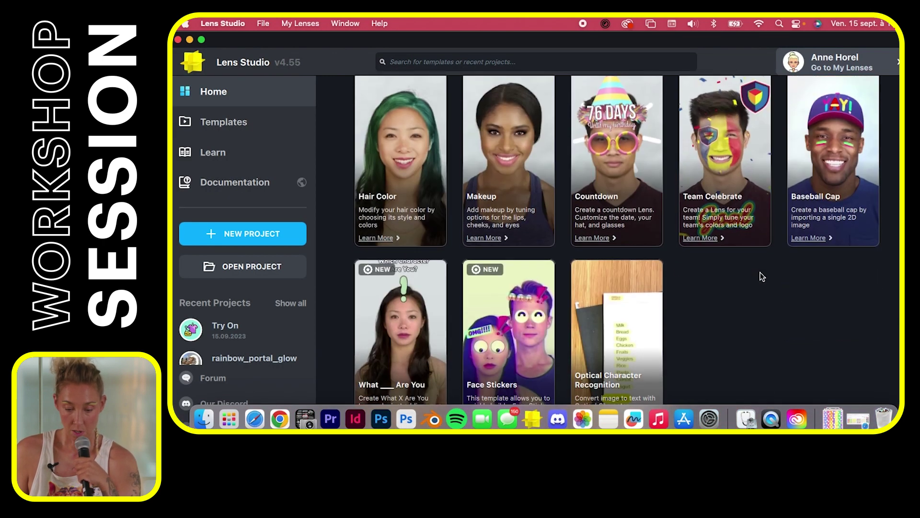
scroll(762, 276, "down", 1)
scroll(760, 243, "up", 10)
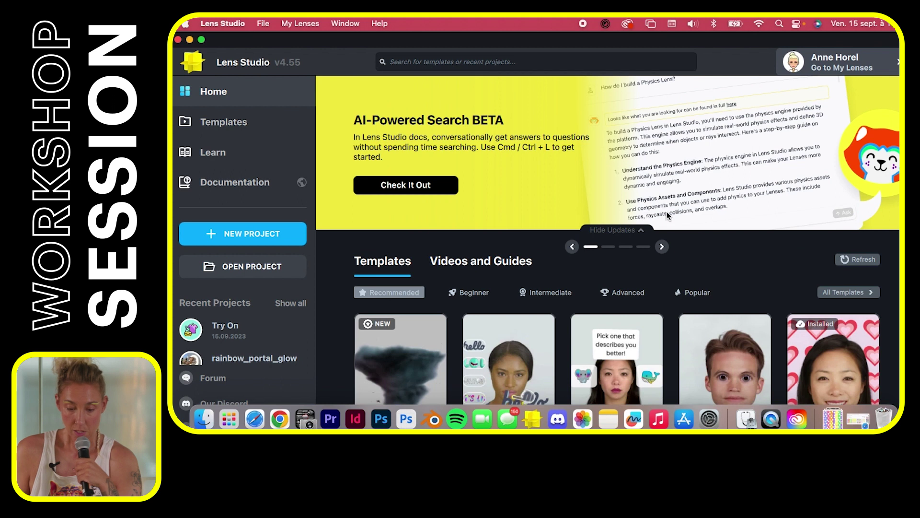
left_click(845, 292)
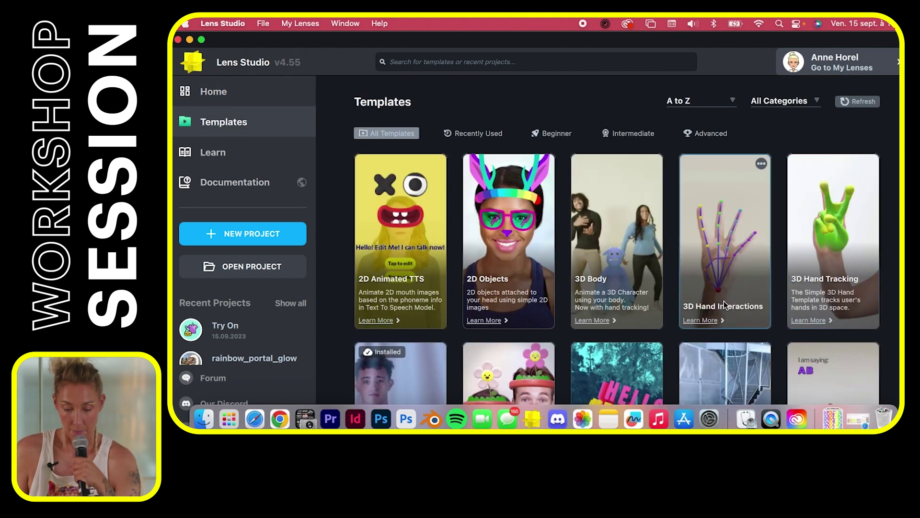
scroll(724, 301, "down", 15)
scroll(724, 300, "down", 15)
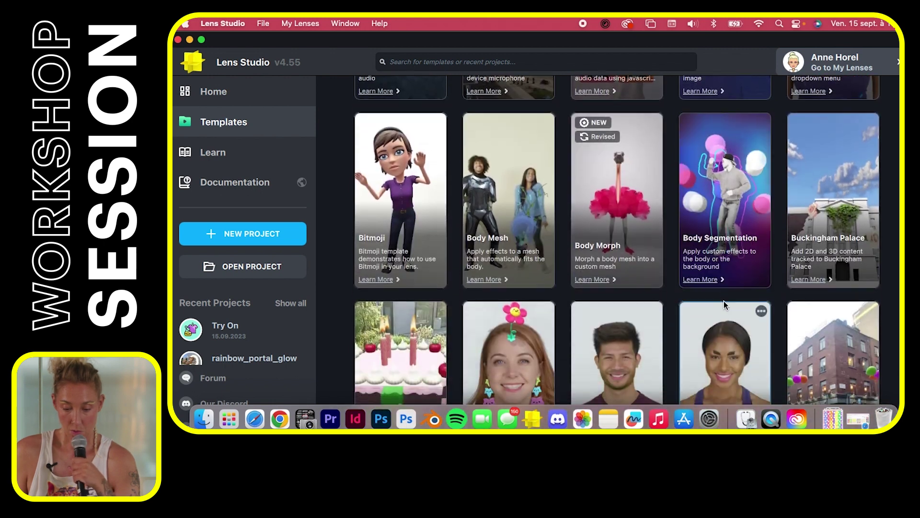
scroll(725, 304, "down", 15)
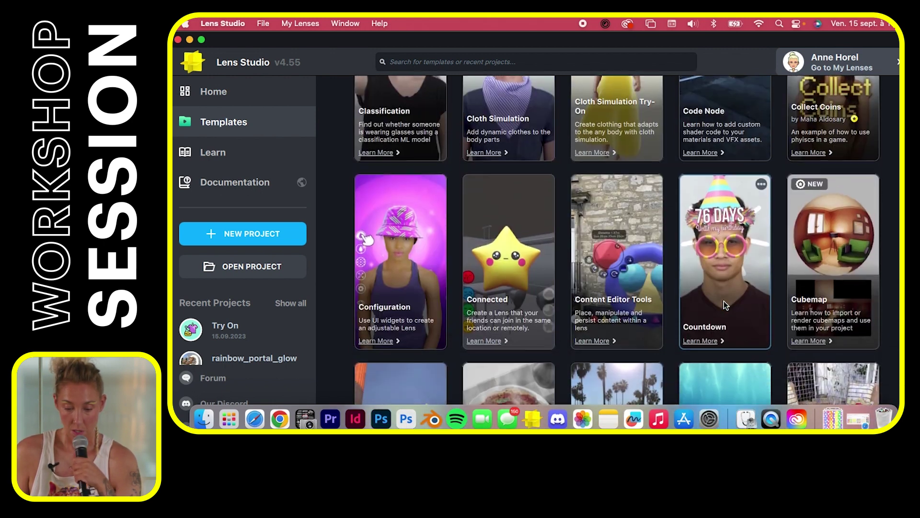
scroll(723, 300, "down", 15)
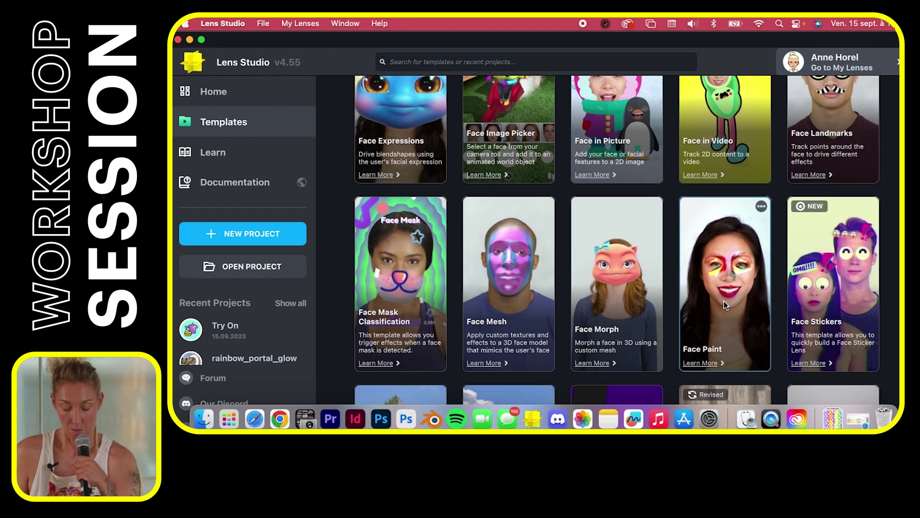
scroll(723, 301, "down", 15)
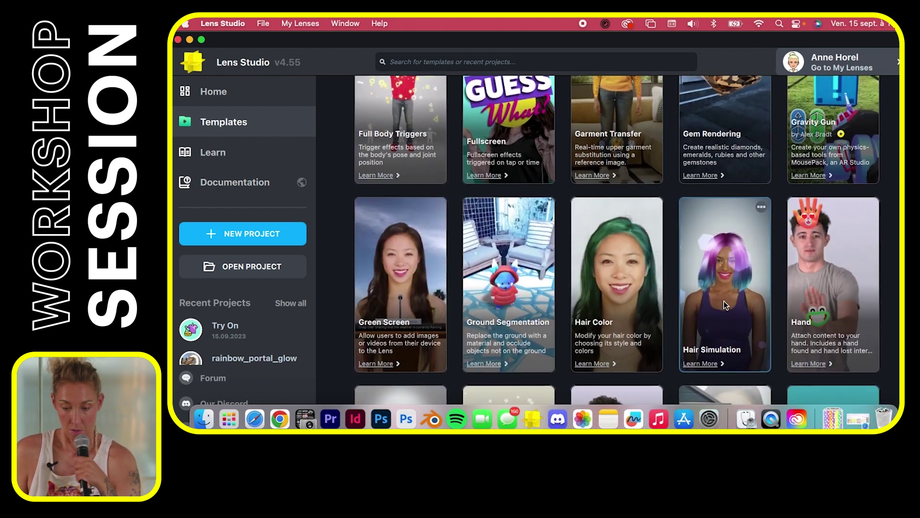
scroll(724, 301, "down", 15)
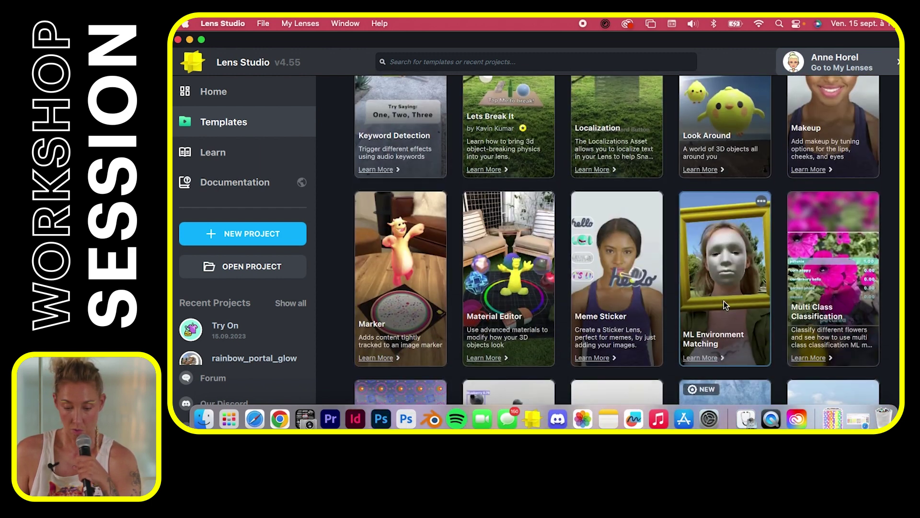
scroll(724, 300, "down", 15)
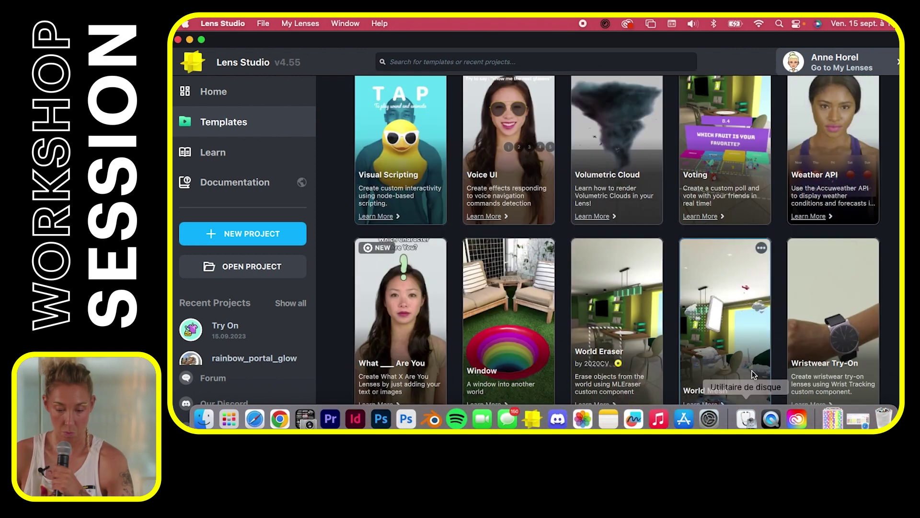
scroll(755, 277, "up", 8)
scroll(754, 277, "up", 3)
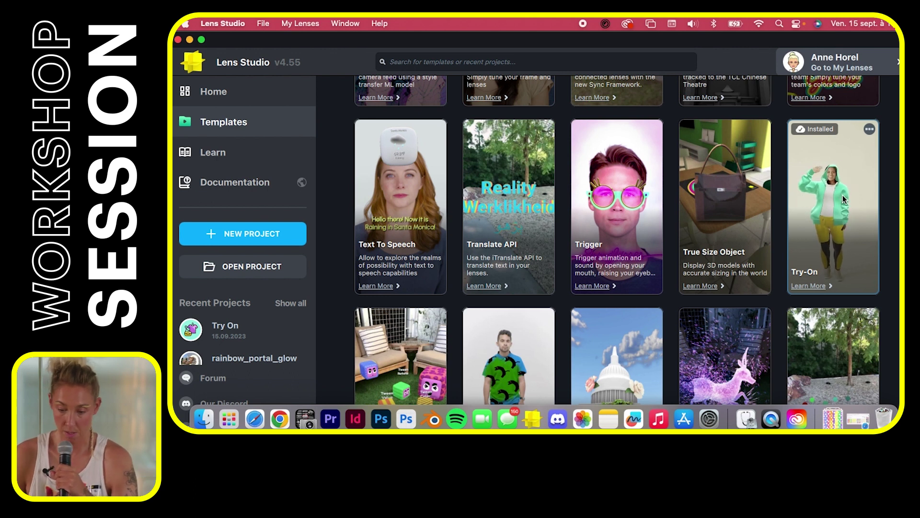
left_click(843, 222)
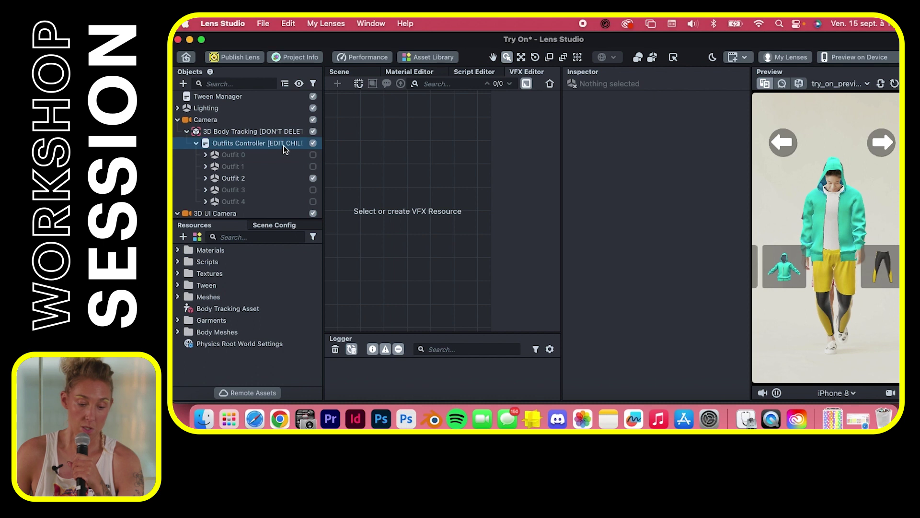
Hide Outfit 2 under the Outfits Controller and preview the other outfits by showing and hiding them one at a time.
left_click(306, 155)
left_click(313, 179)
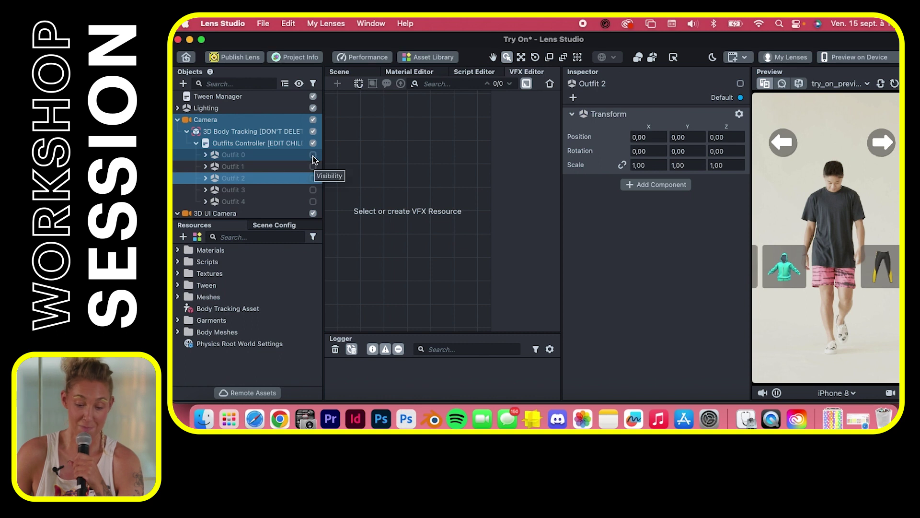
left_click(313, 155)
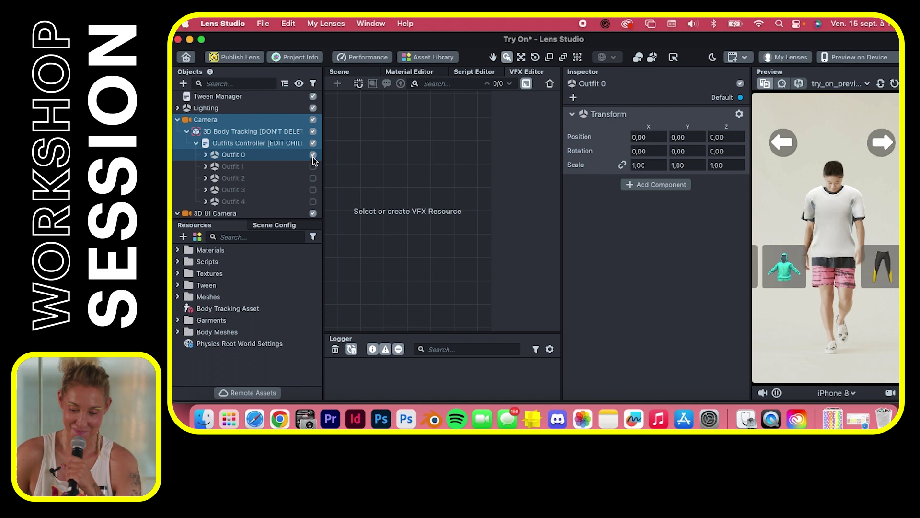
left_click(313, 166)
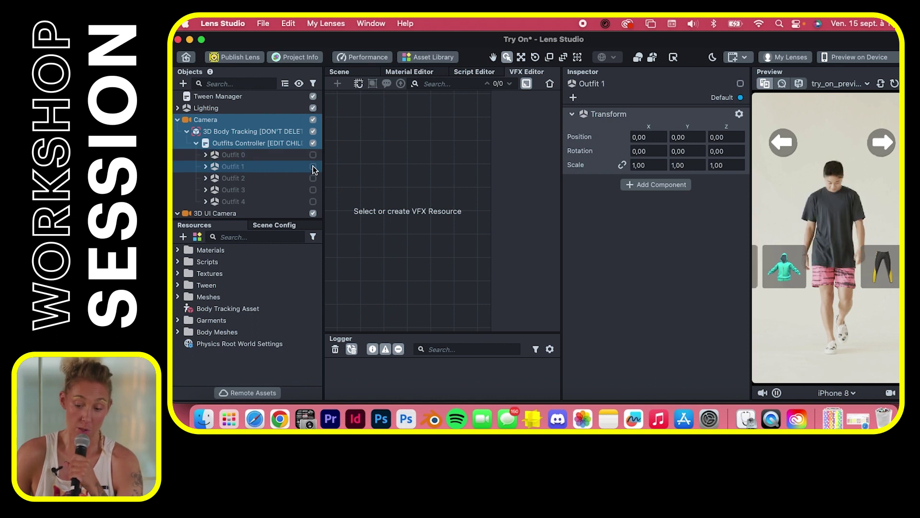
left_click(313, 179)
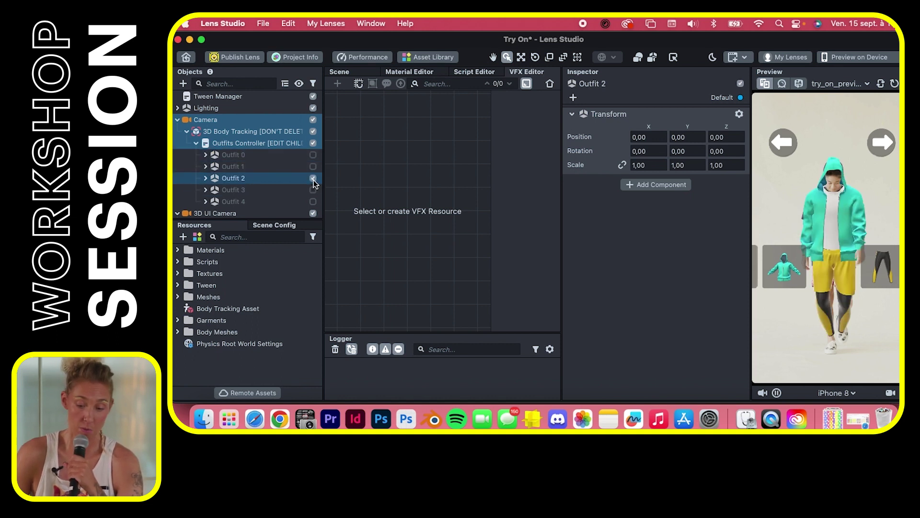
left_click(313, 178)
left_click(297, 191)
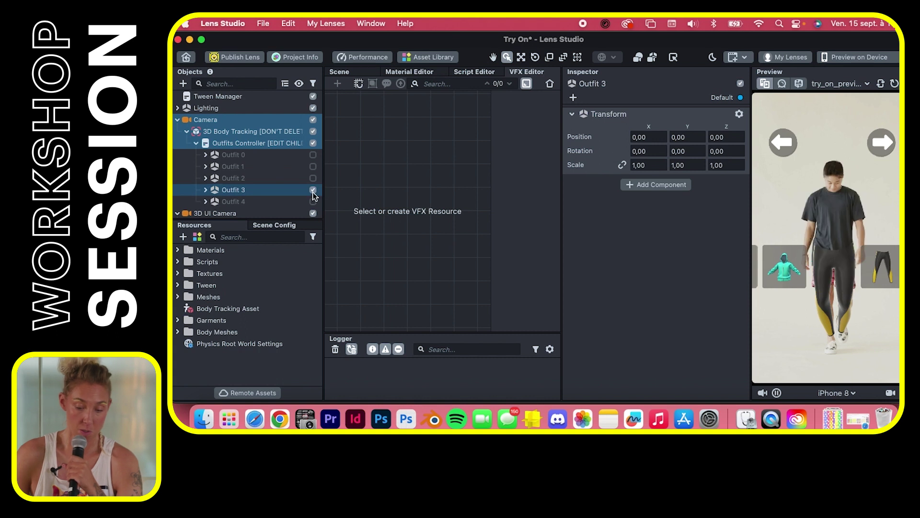
scroll(296, 196, "down", 5)
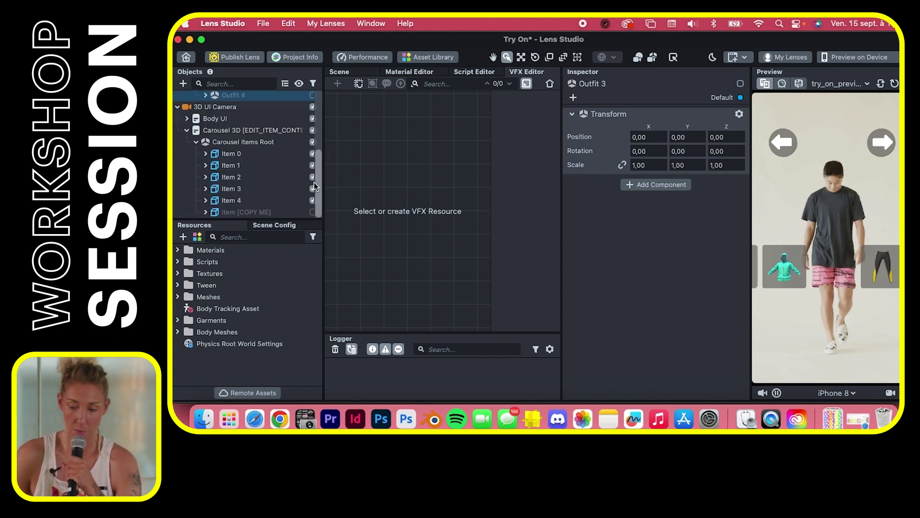
scroll(285, 188, "up", 3)
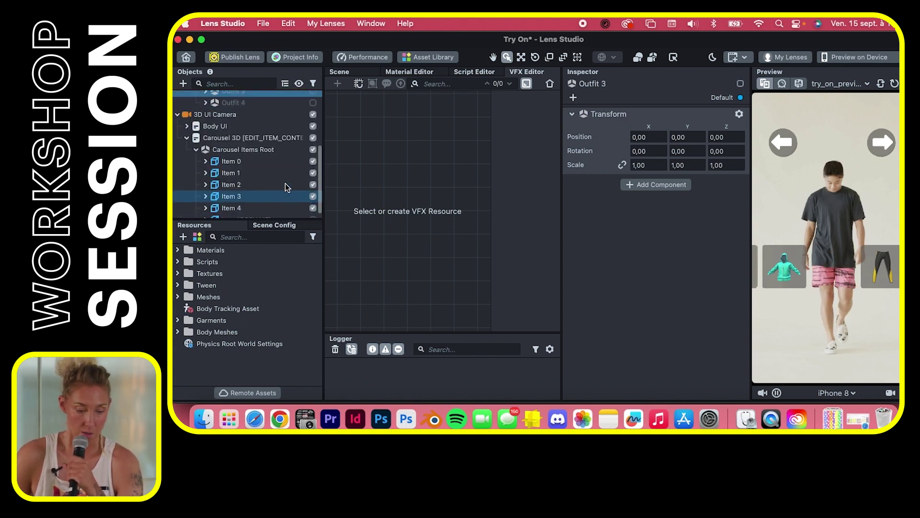
scroll(292, 173, "up", 1)
left_click(312, 152)
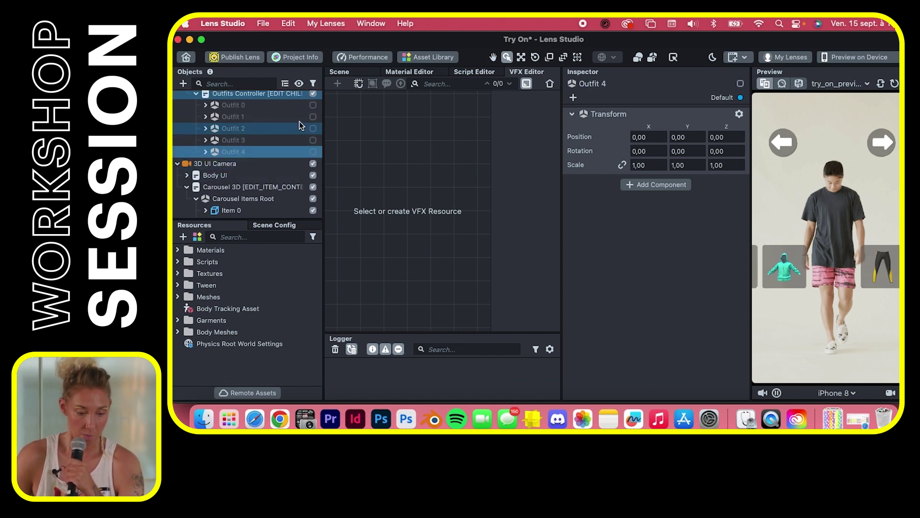
Make only Outfit 1, the hoodie, visible and expand its child objects.
left_click(313, 105)
left_click(313, 116)
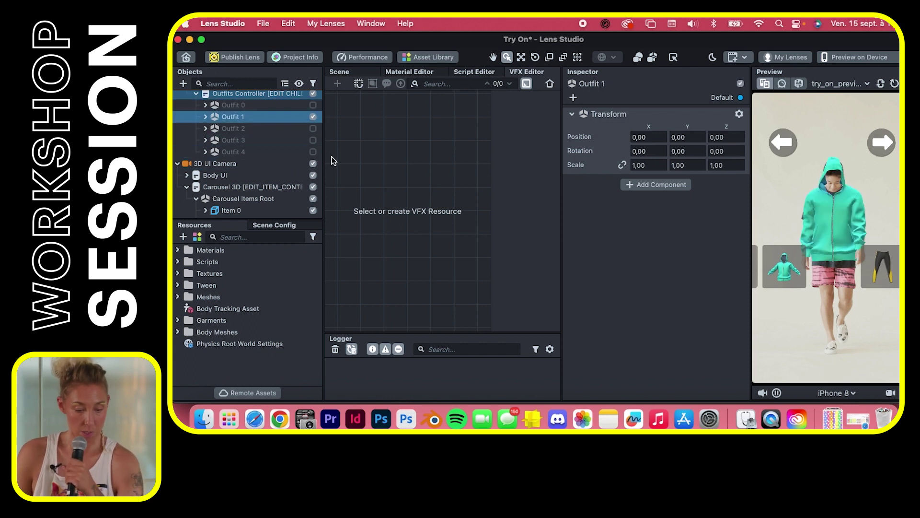
key("Right")
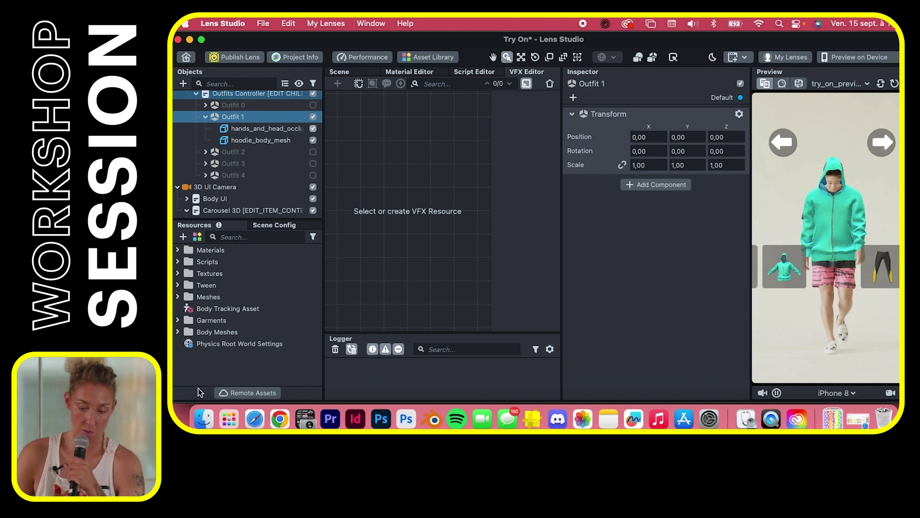
Import the "DALL·E 2023-09-15 17.11.54 - rainbow pastel polka dots texture.png" image from the Téléchargements folder into the project's resources.
left_click(198, 424)
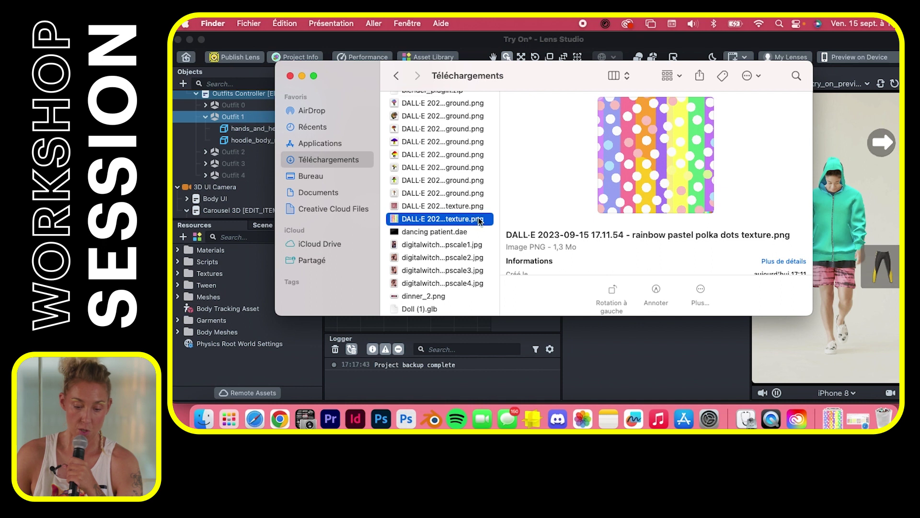
left_click_drag(477, 221, 243, 371)
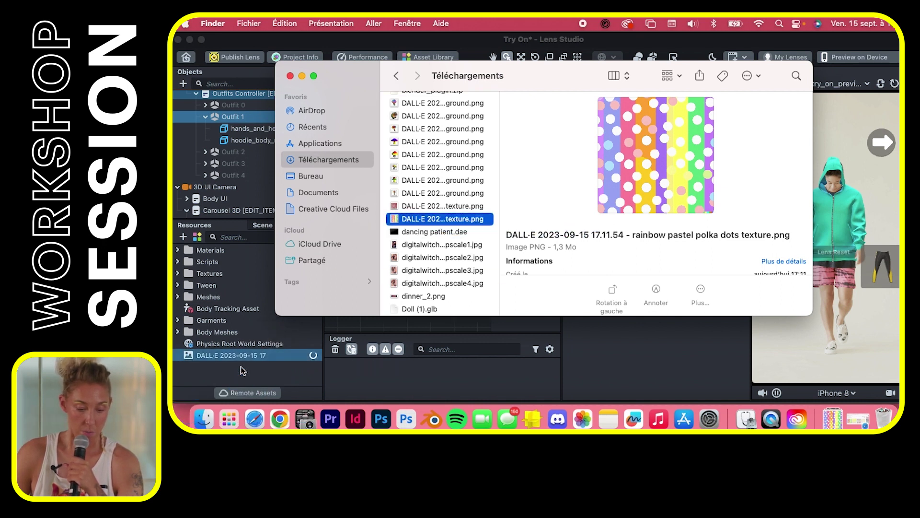
left_click(243, 370)
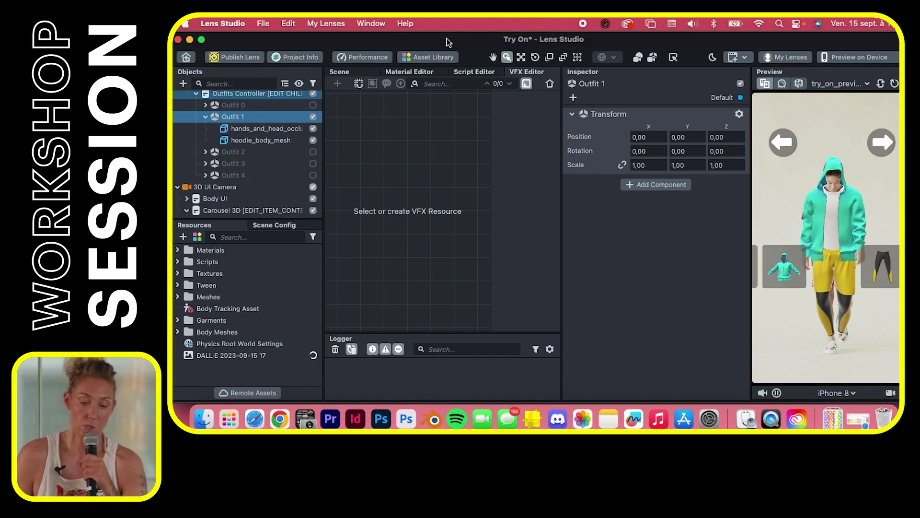
Find the Cotton Fabric Material among the Asset Library's materials, import it, and close the library.
left_click(428, 60)
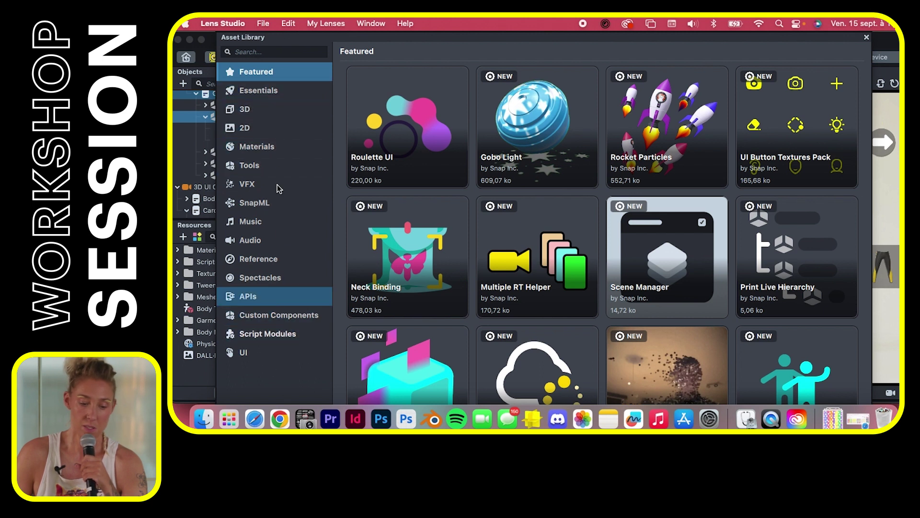
left_click(303, 151)
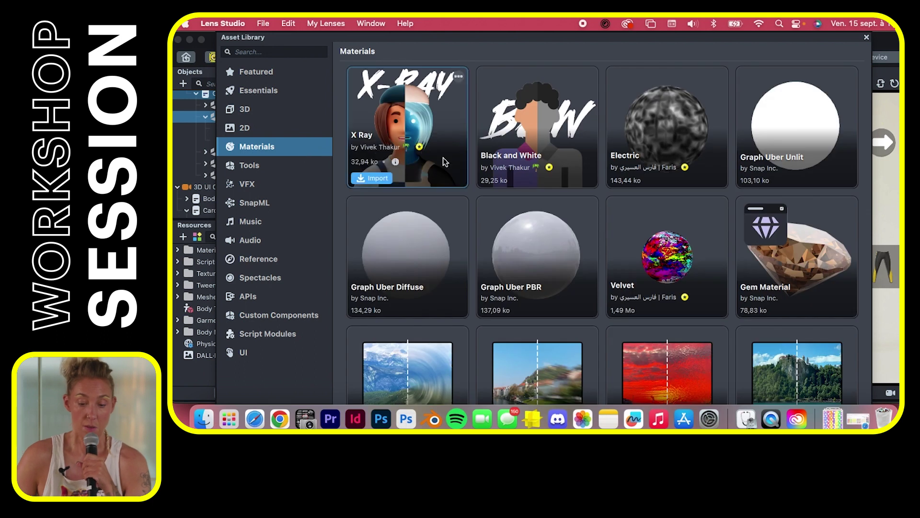
mouse_move(648, 219)
scroll(594, 201, "down", 2)
scroll(595, 245, "down", 6)
scroll(595, 247, "up", 7)
mouse_move(682, 257)
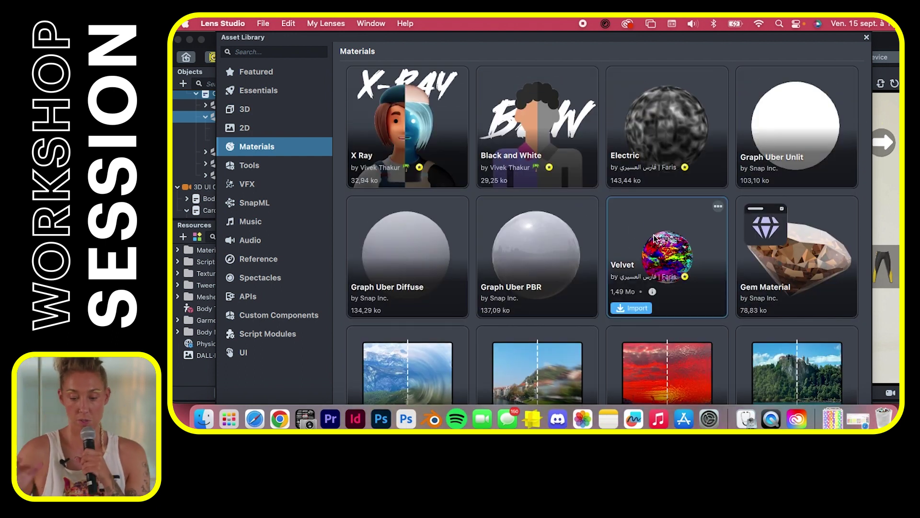
scroll(638, 225, "down", 15)
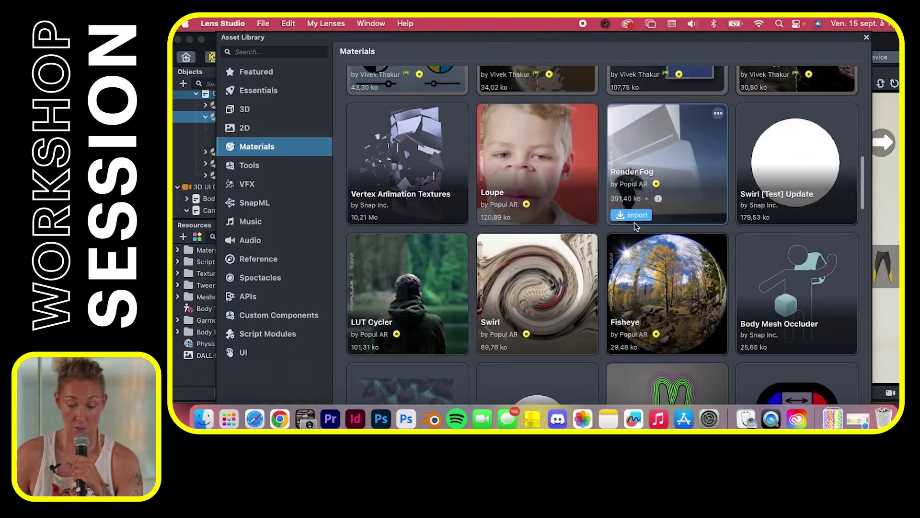
scroll(634, 225, "down", 10)
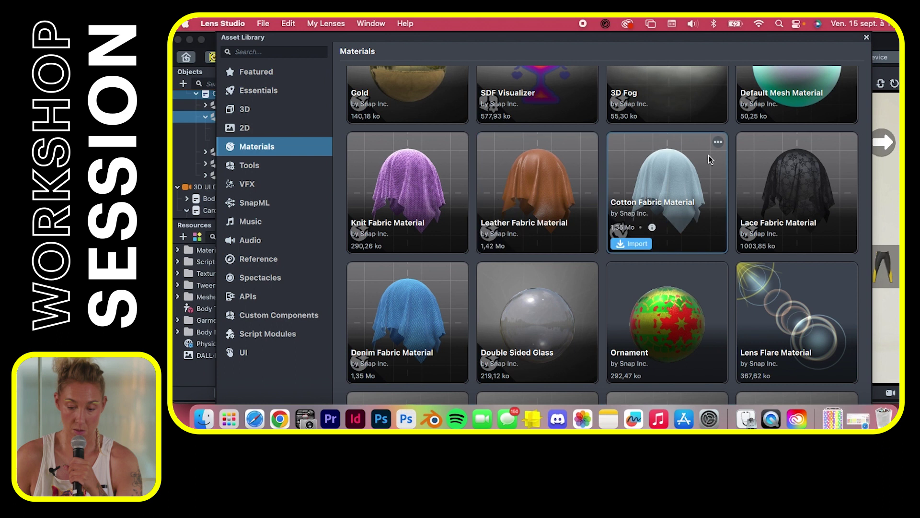
left_click(632, 244)
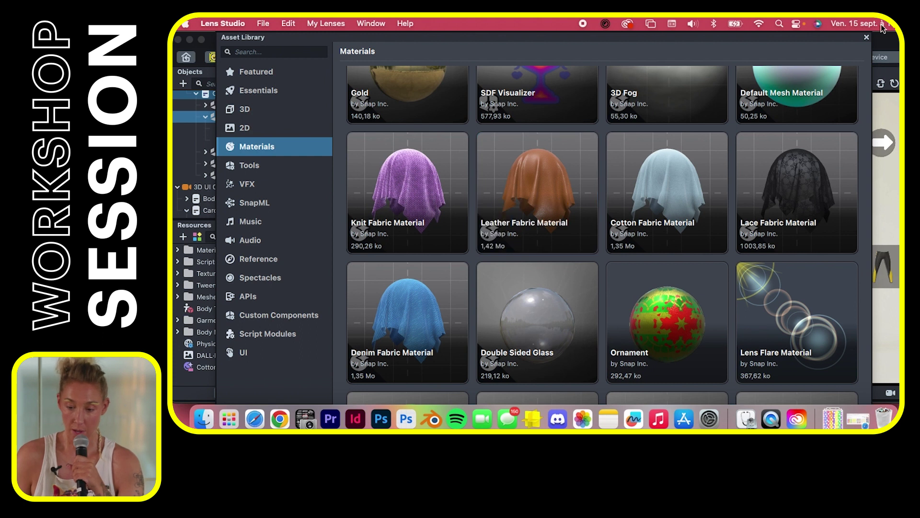
left_click(867, 38)
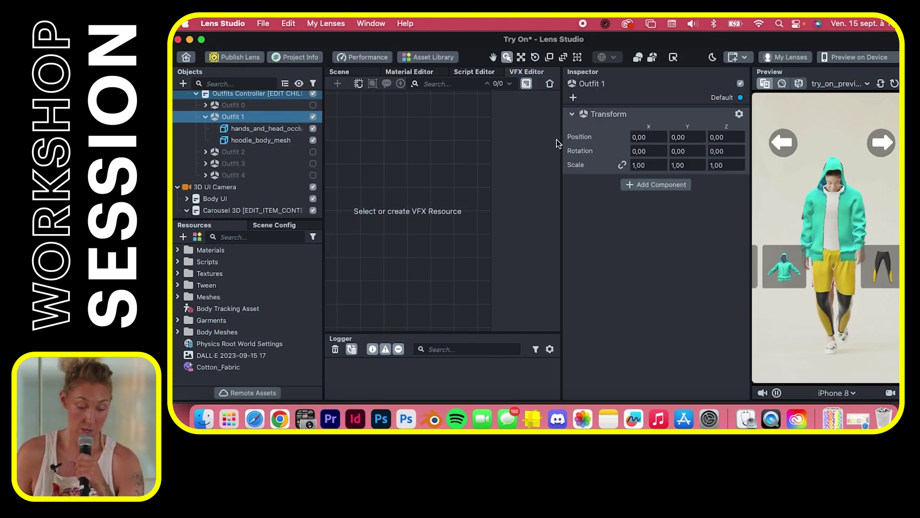
left_click(241, 368)
scroll(598, 222, "down", 5)
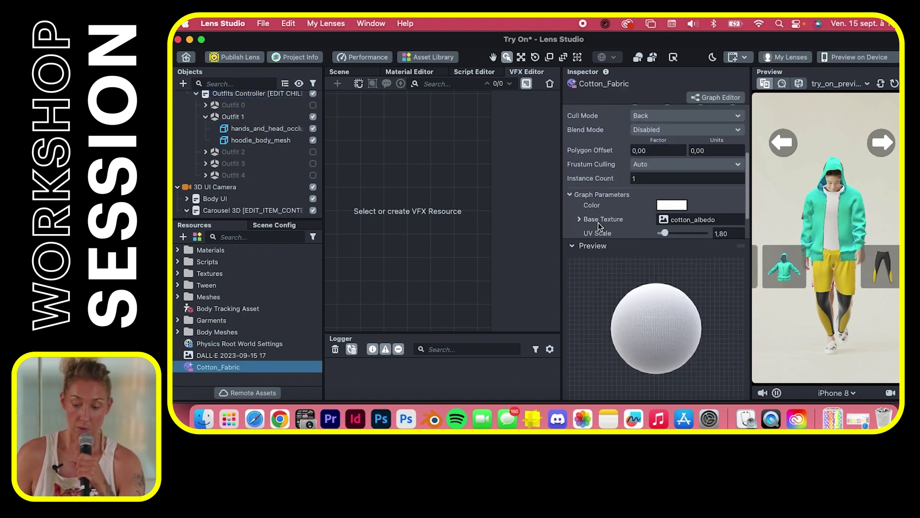
scroll(598, 223, "down", 2)
scroll(598, 223, "up", 3)
scroll(598, 222, "down", 3)
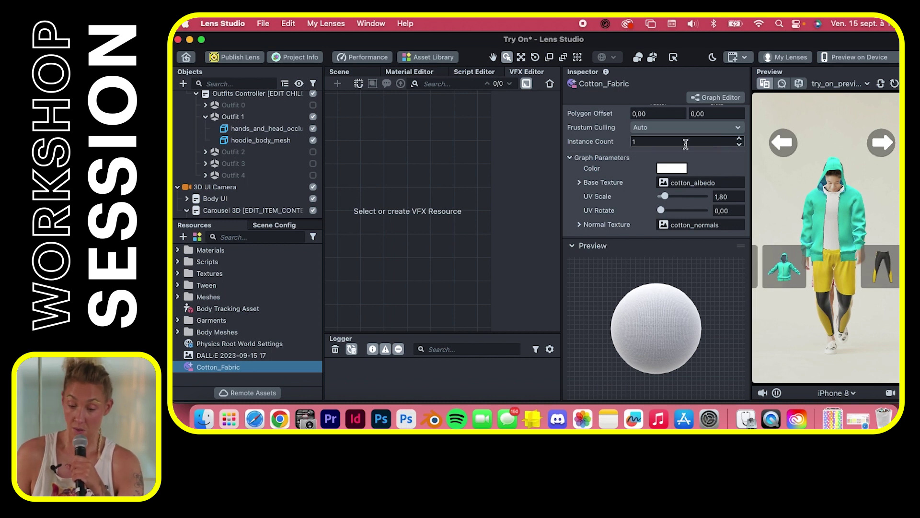
left_click(665, 184)
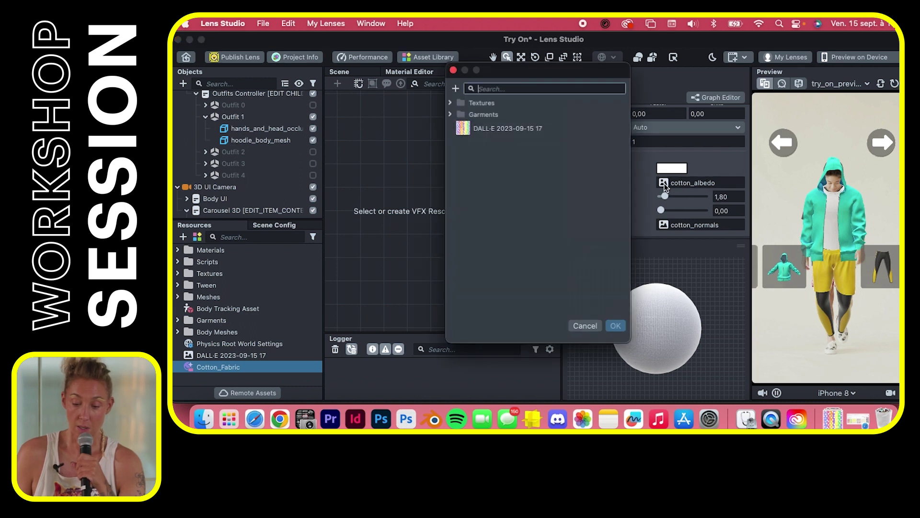
left_click(505, 128)
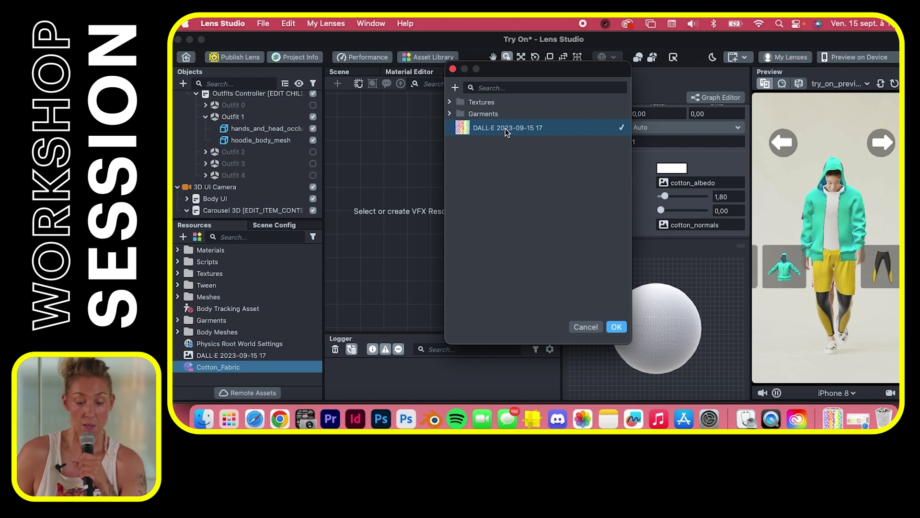
left_click(616, 327)
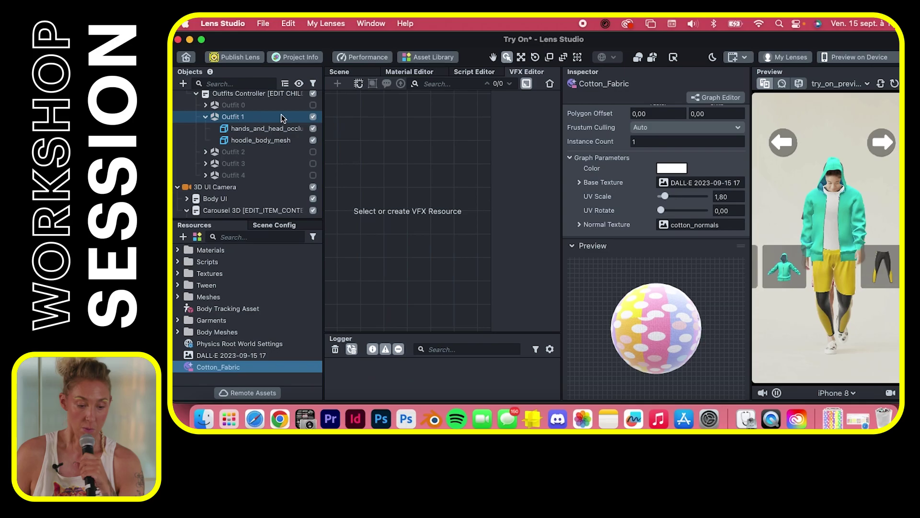
Assign Cotton_Fabric as the material of Outfit 1's hoodie_body_mesh and reset the lens preview.
left_click(277, 117)
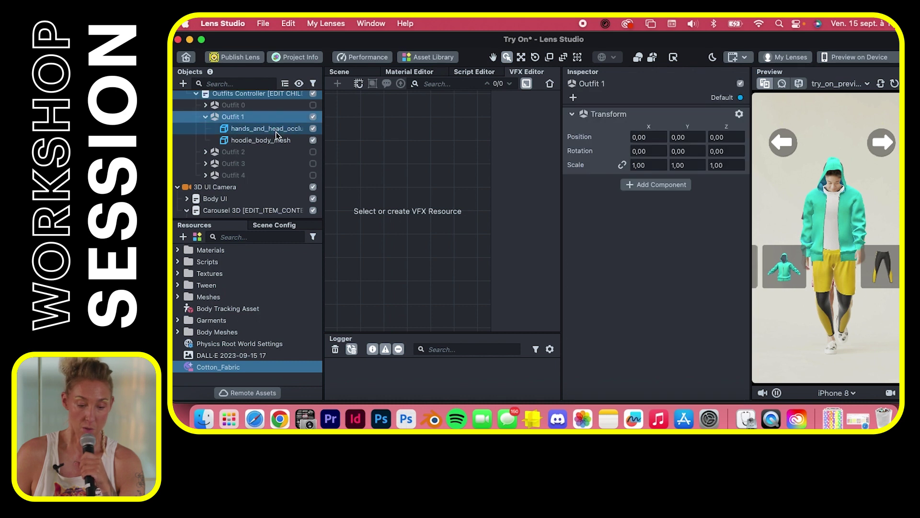
left_click(276, 130)
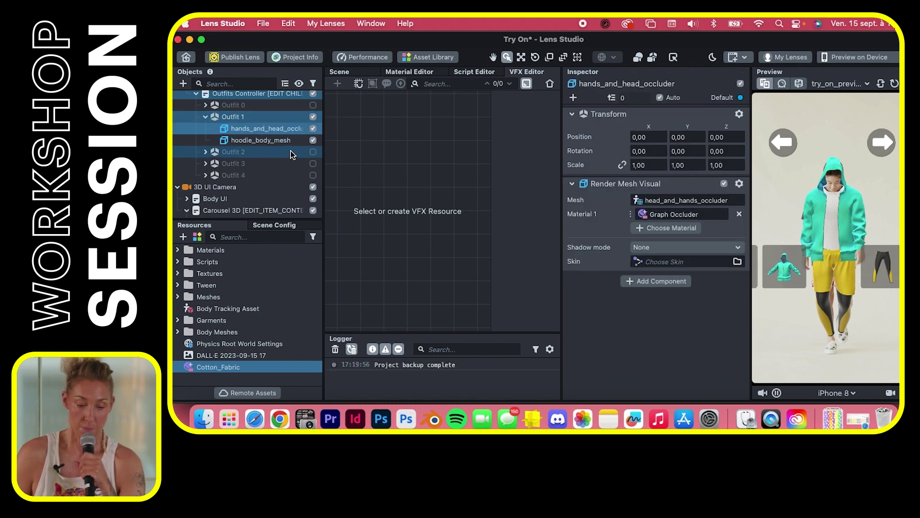
left_click(287, 144)
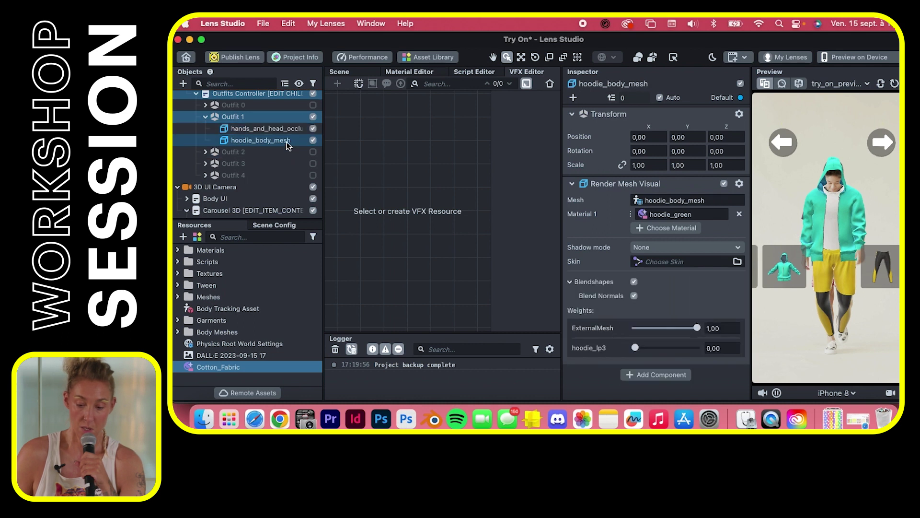
left_click(643, 218)
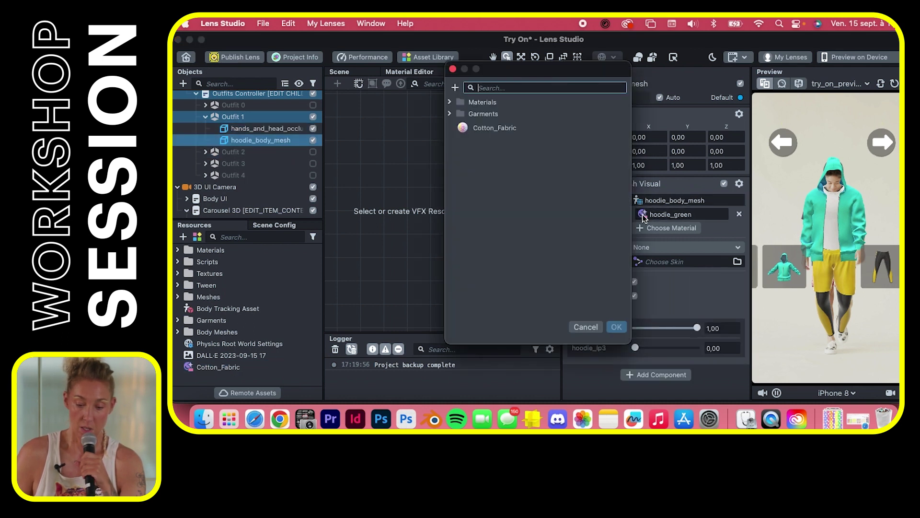
left_click(524, 127)
left_click(616, 327)
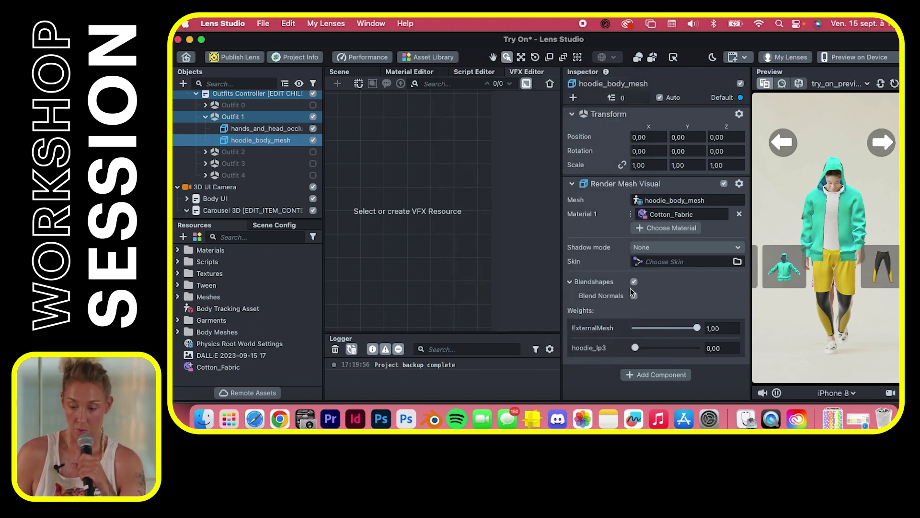
left_click(894, 85)
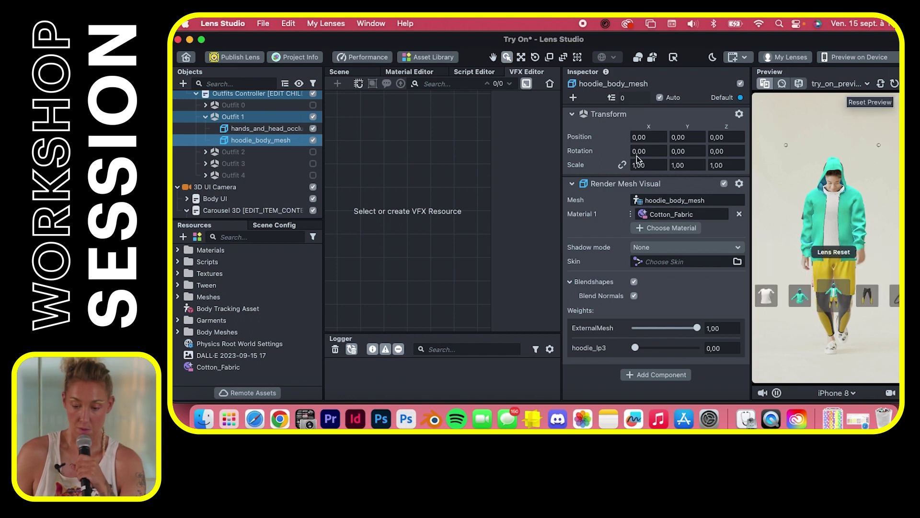
Reapply Cotton_Fabric to hoodie_body_mesh in Outfit 1 and choose the hoodie item in the preview's outfit carousel.
left_click(245, 117, "shift")
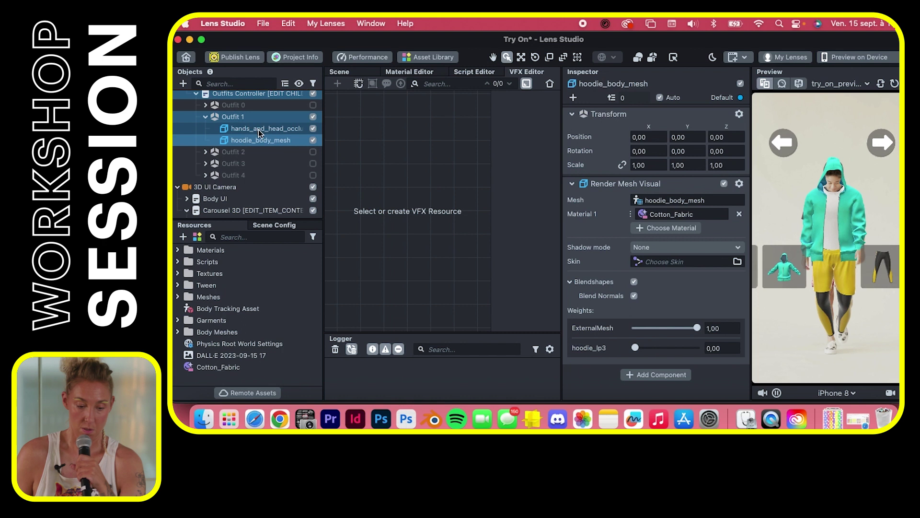
left_click(267, 129)
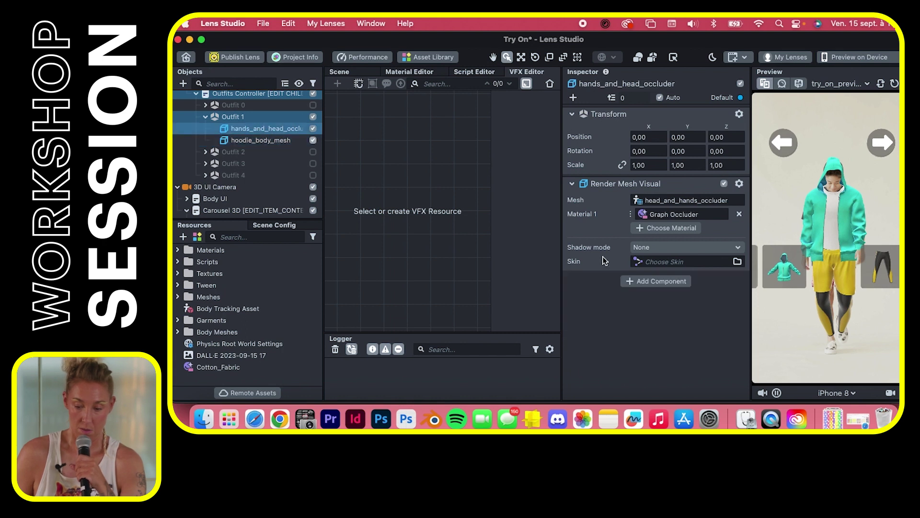
left_click(259, 140)
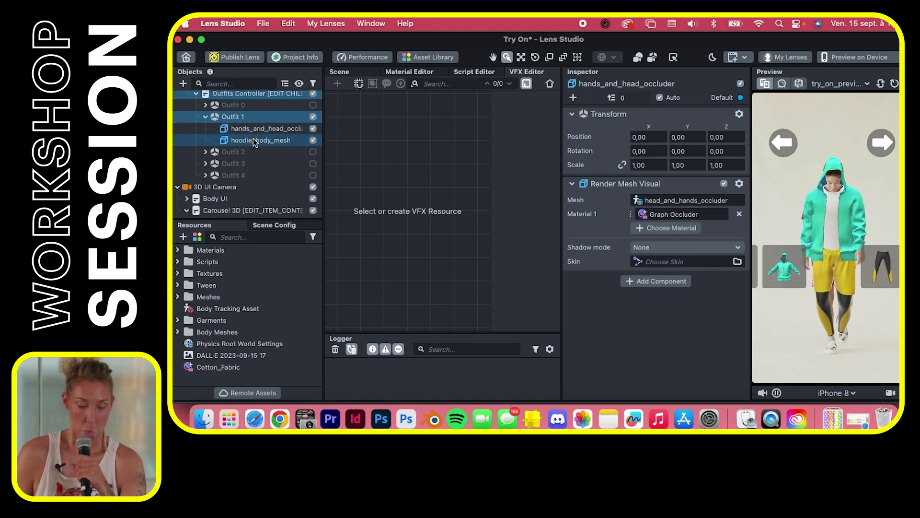
left_click(647, 217)
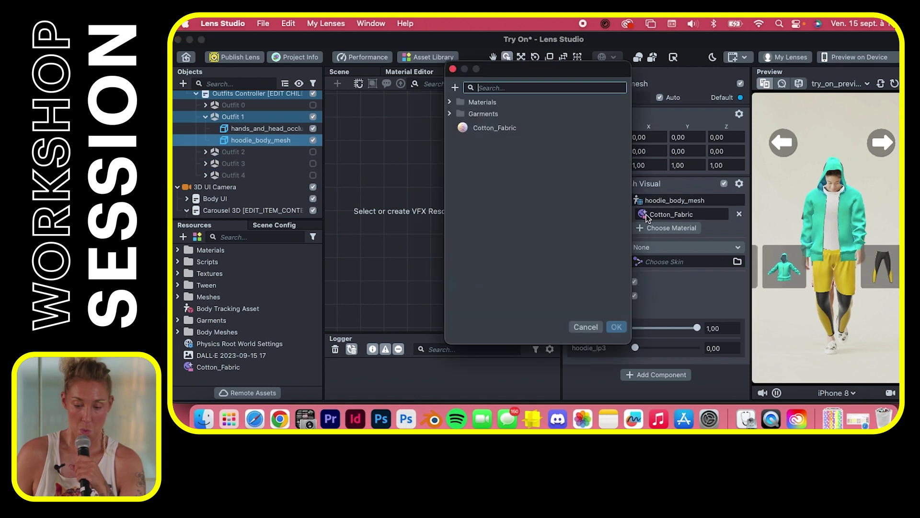
left_click(528, 127)
left_click(616, 327)
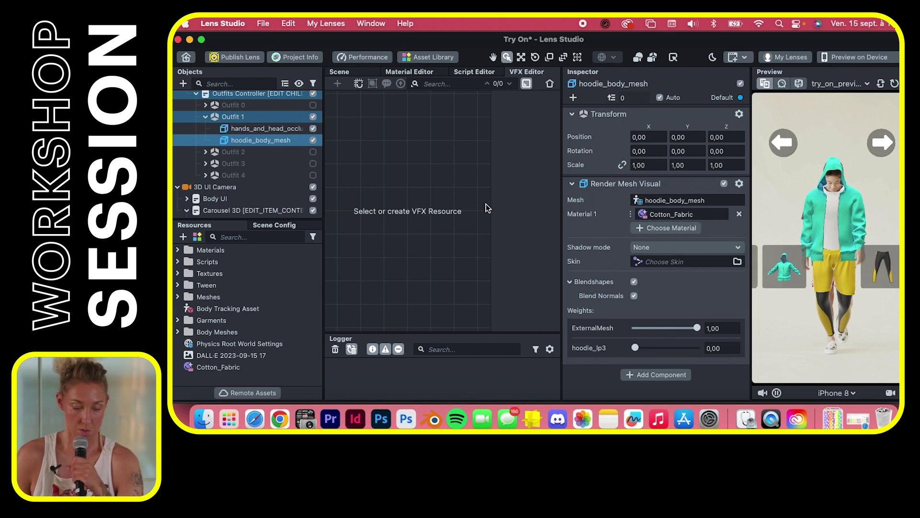
left_click(781, 268)
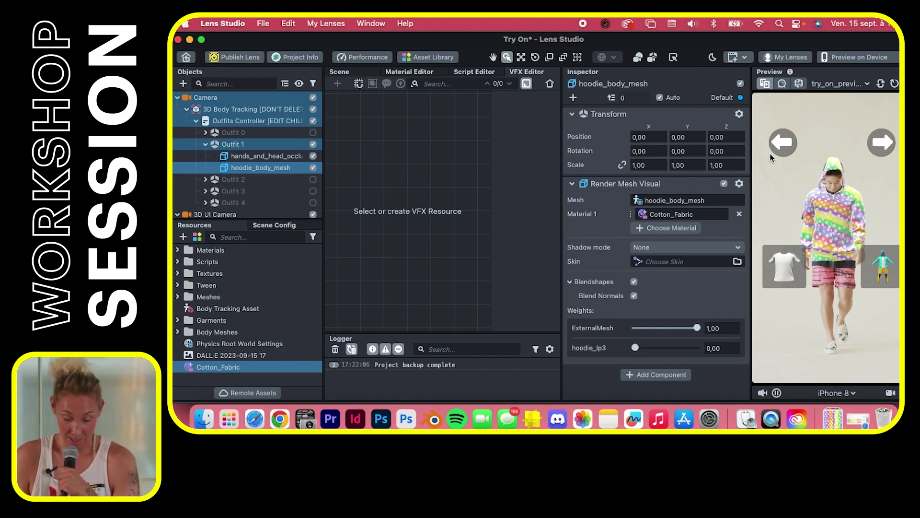
Make Outfit 2 visible and expand its child objects.
left_click(313, 180)
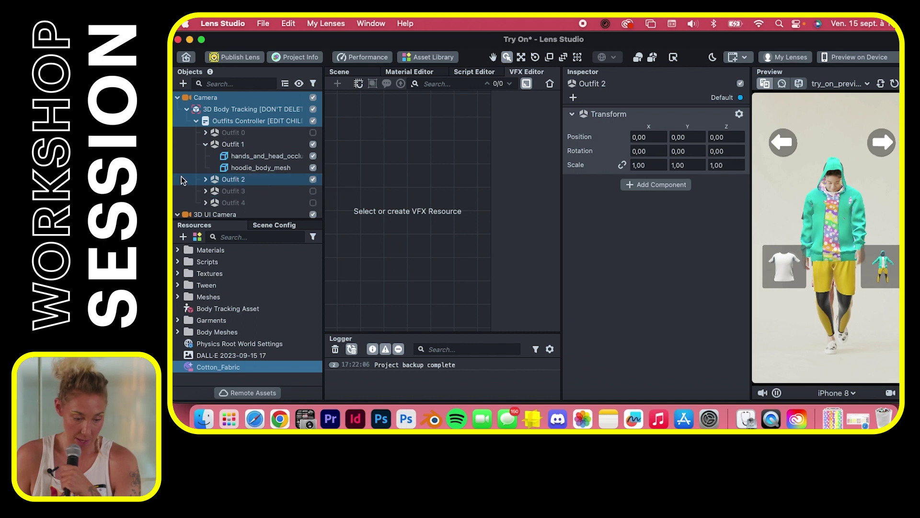
left_click(205, 179)
scroll(268, 178, "down", 2)
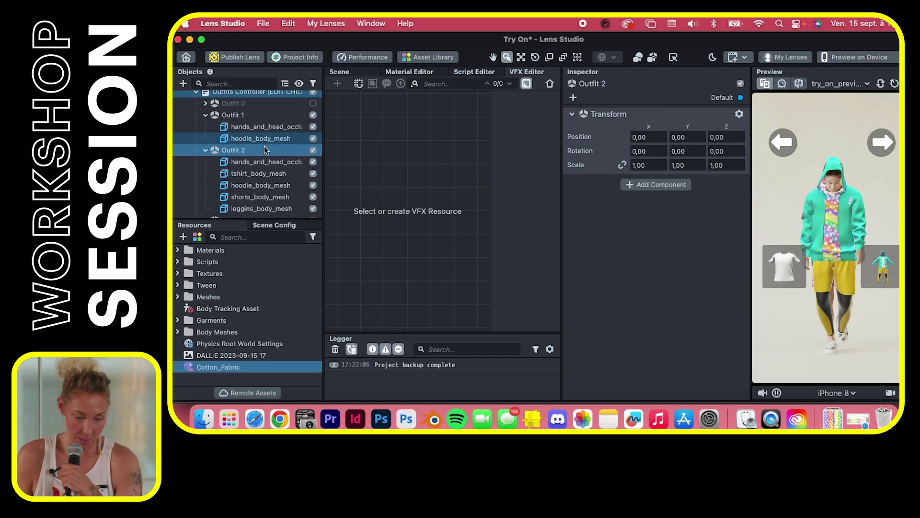
Assign Cotton_Fabric to Outfit 2's shorts_body_mesh and hide that outfit's hoodie_body_mesh and leggins_body_mesh.
left_click(290, 201)
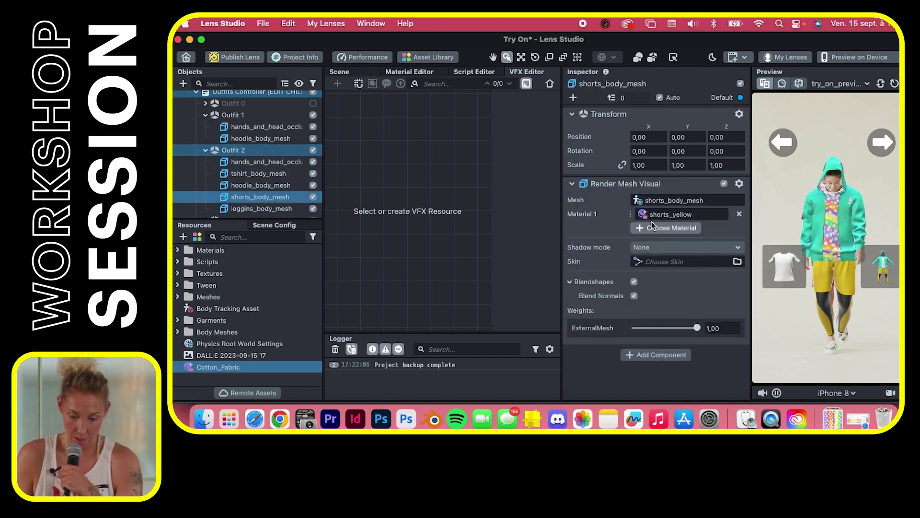
left_click(652, 226)
left_click(525, 126)
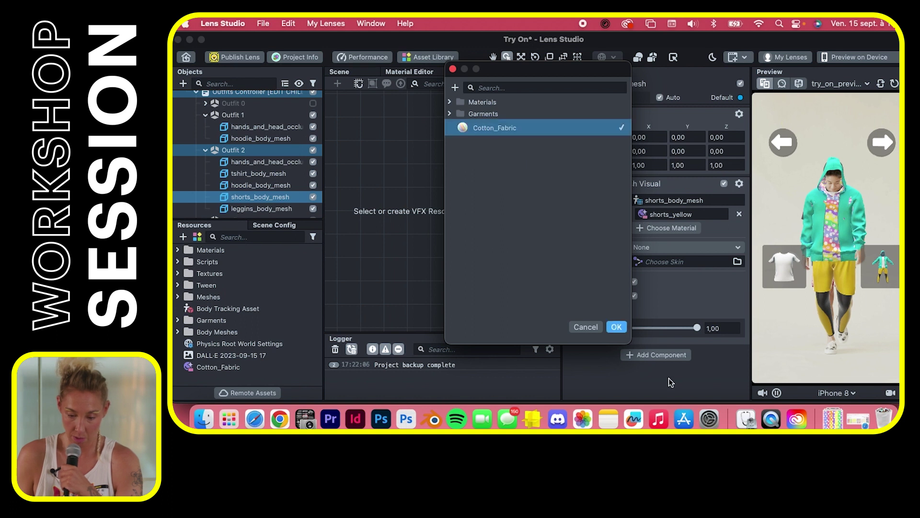
left_click(616, 326)
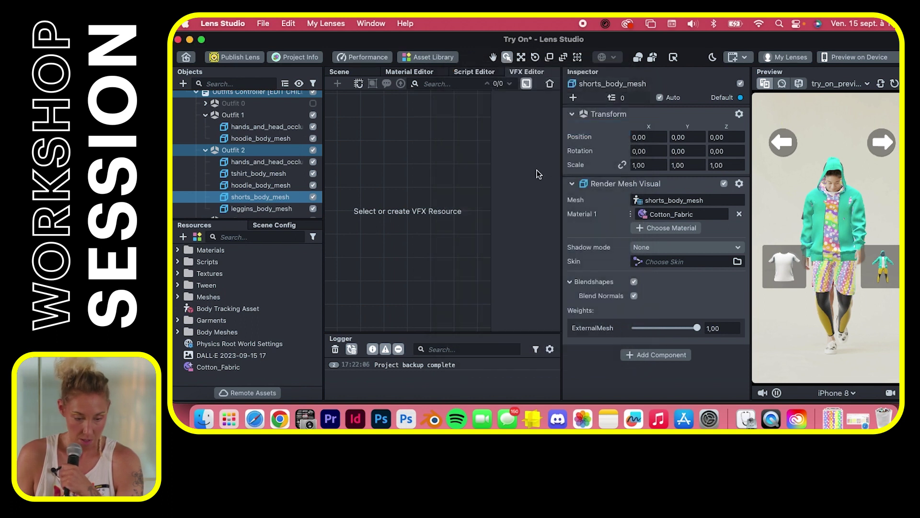
left_click(313, 185)
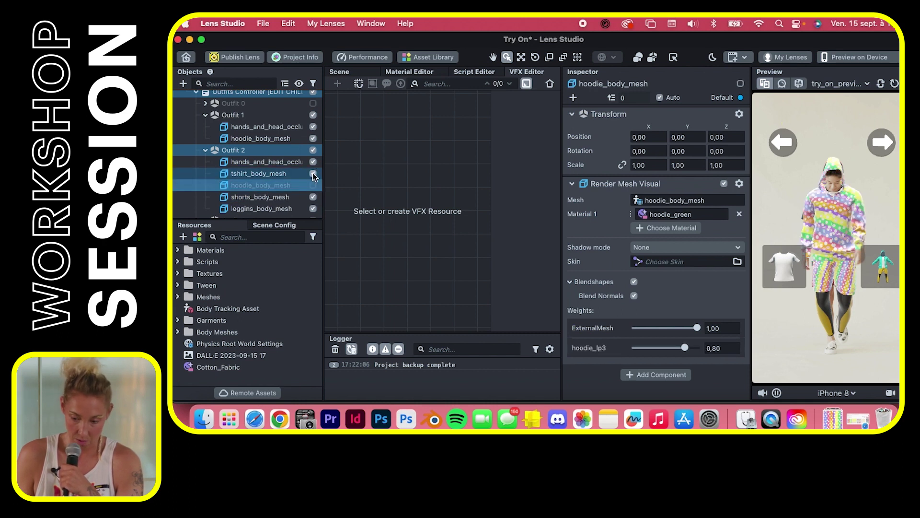
left_click(313, 209)
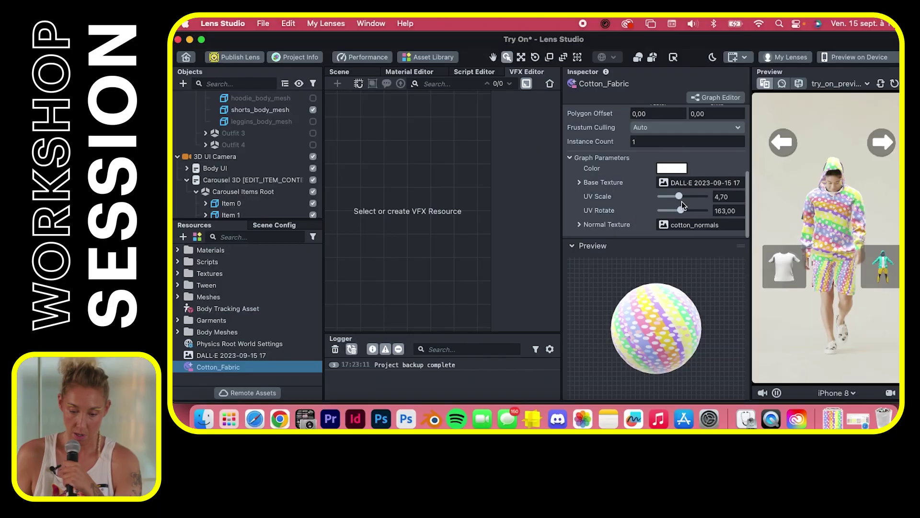
Set the Cotton_Fabric material's UV Scale to 2,80 and its UV Rotate to 0,00.
mouse_move(680, 197)
left_mouse_down()
mouse_move(698, 197)
mouse_move(658, 197)
mouse_move(669, 197)
left_mouse_up()
left_click_drag(677, 214, 628, 212)
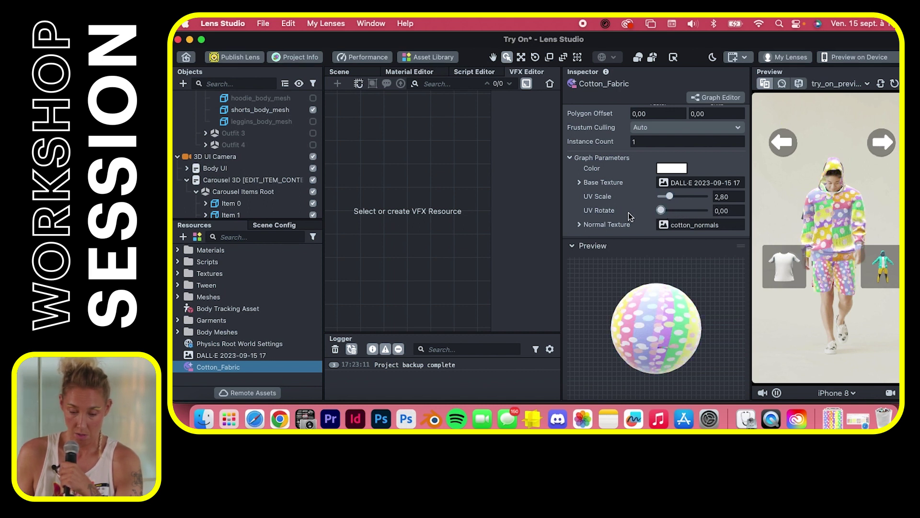
Try a near-black, Lavender and Ice tint as the Cotton_Fabric material's color, and return it to white.
left_click(673, 169)
left_click(255, 194)
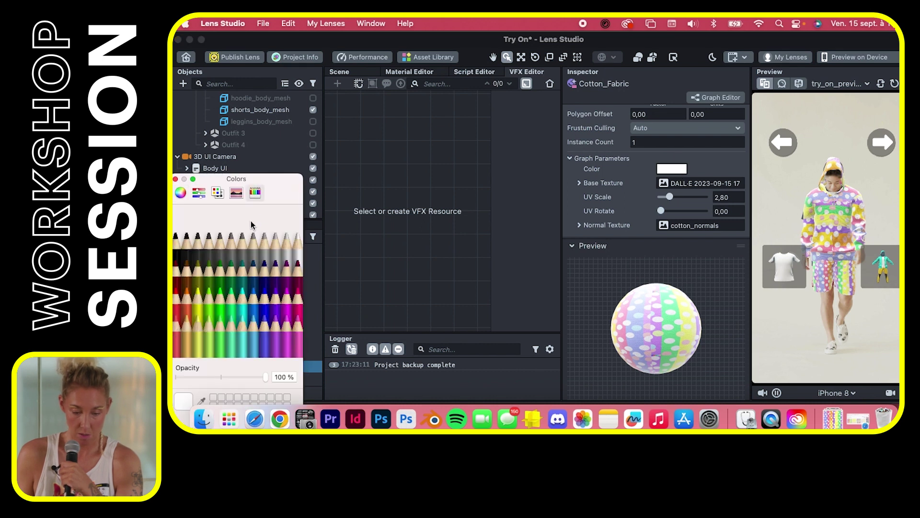
left_click(185, 253)
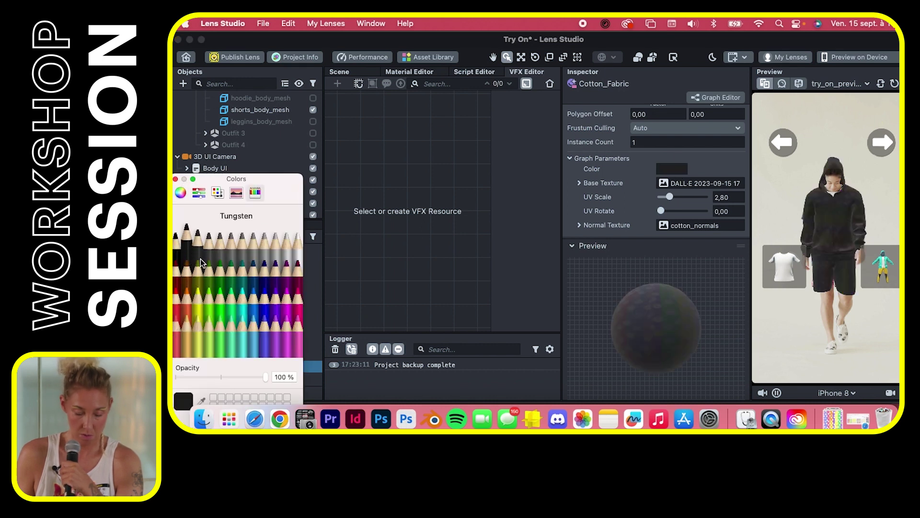
left_click(276, 332)
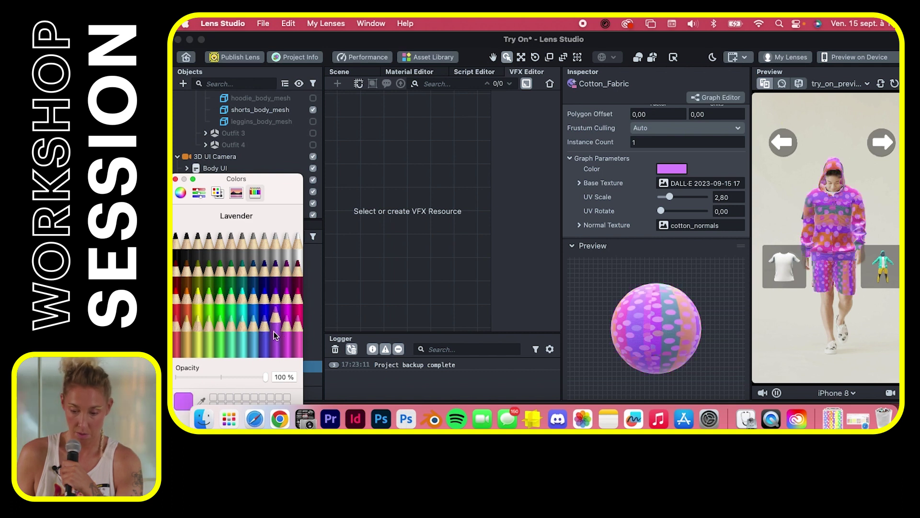
left_click(242, 332)
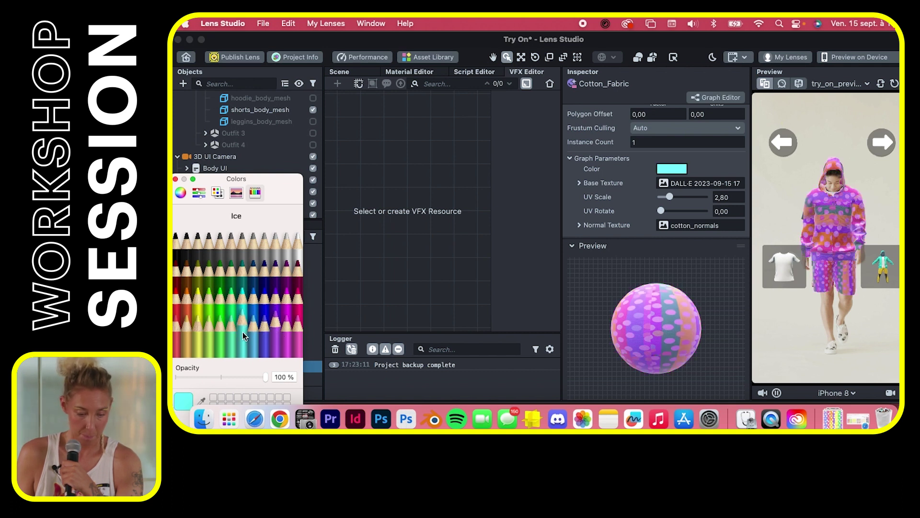
left_click(176, 180)
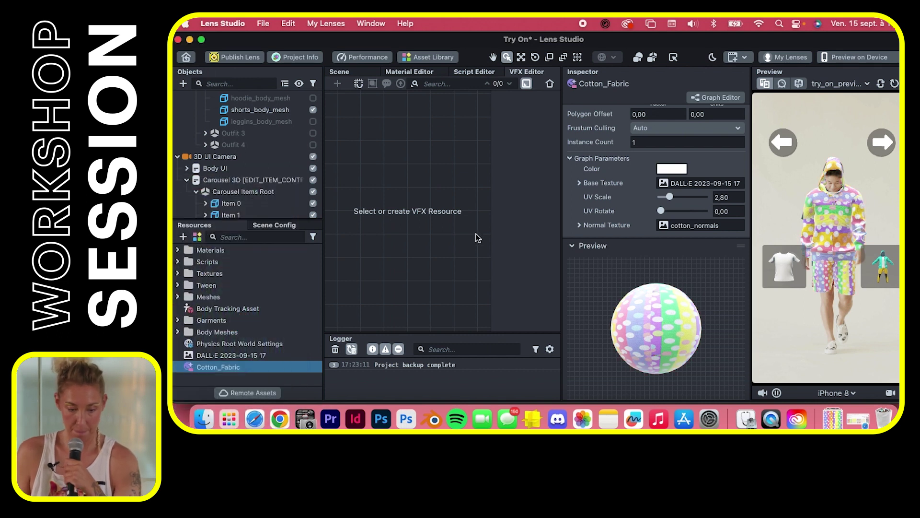
Close the Try On project to the home screen without saving and browse the recommended templates.
left_click(263, 23)
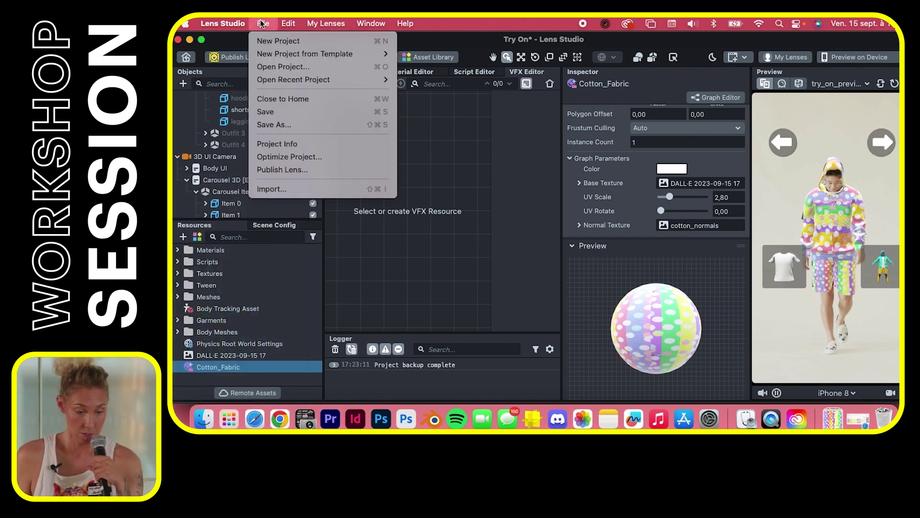
left_click(341, 99)
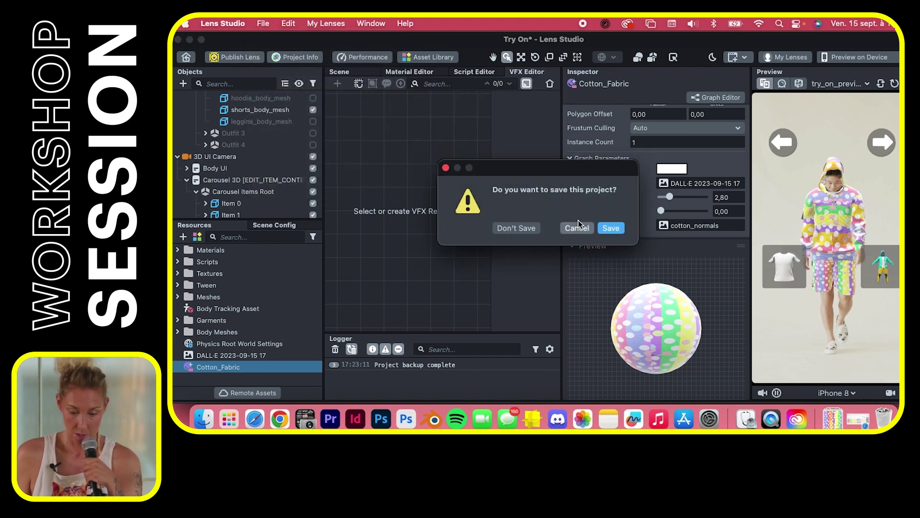
left_click(533, 225)
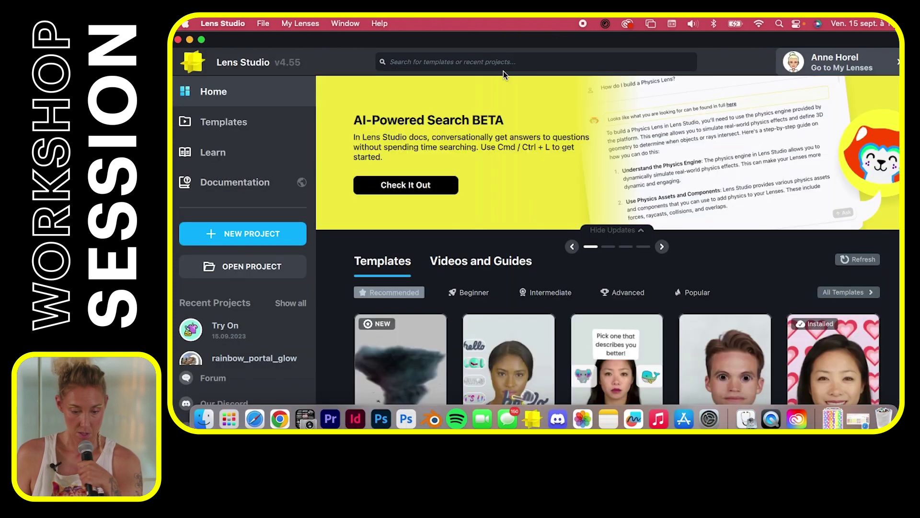
scroll(623, 217, "down", 7)
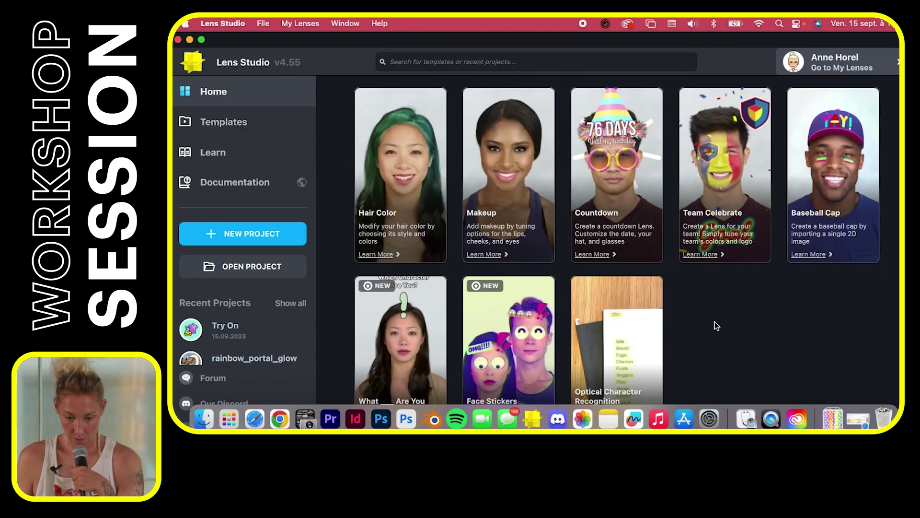
scroll(809, 277, "up", 7)
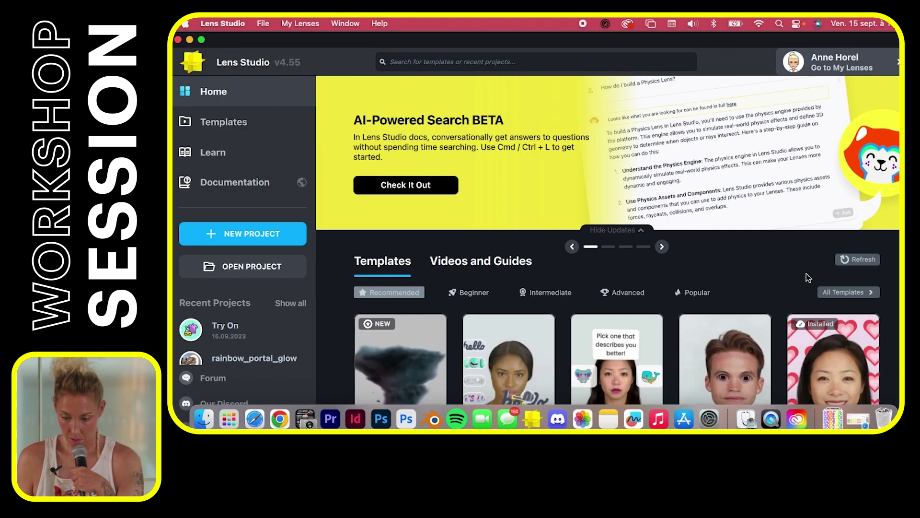
Browse the full template collection and open the Upper Garment Segmentation template.
left_click(847, 292)
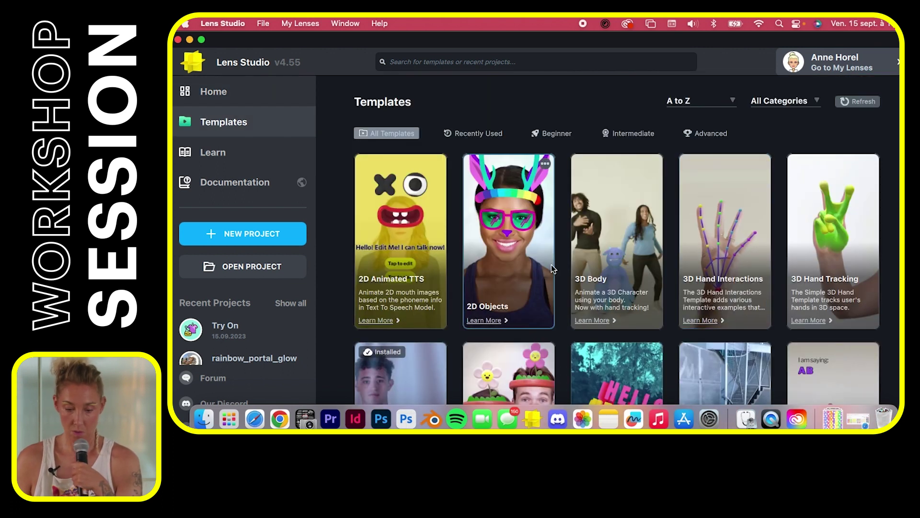
scroll(551, 264, "down", 5)
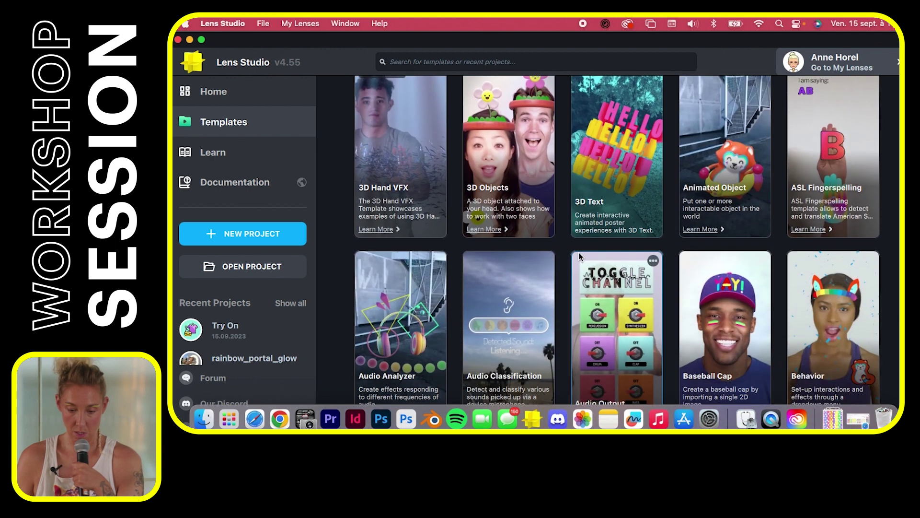
scroll(579, 252, "down", 1)
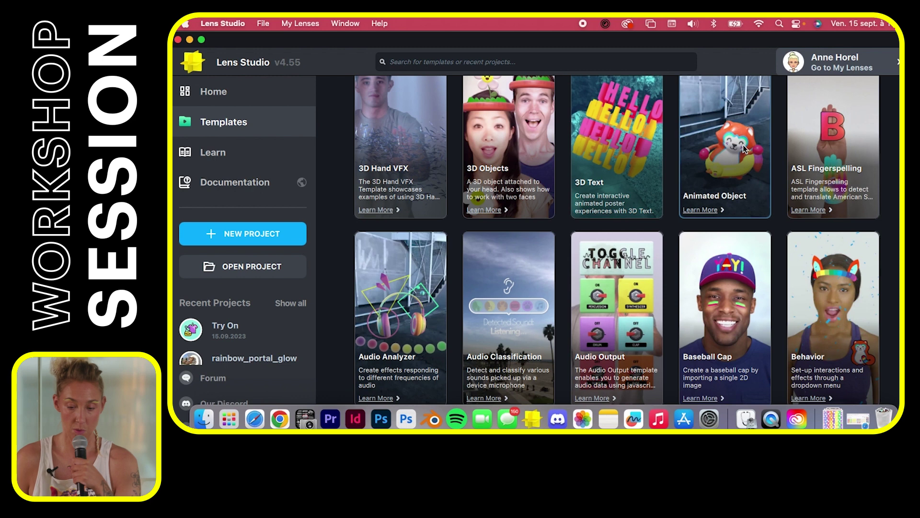
scroll(719, 163, "down", 12)
scroll(693, 176, "down", 13)
scroll(693, 176, "down", 11)
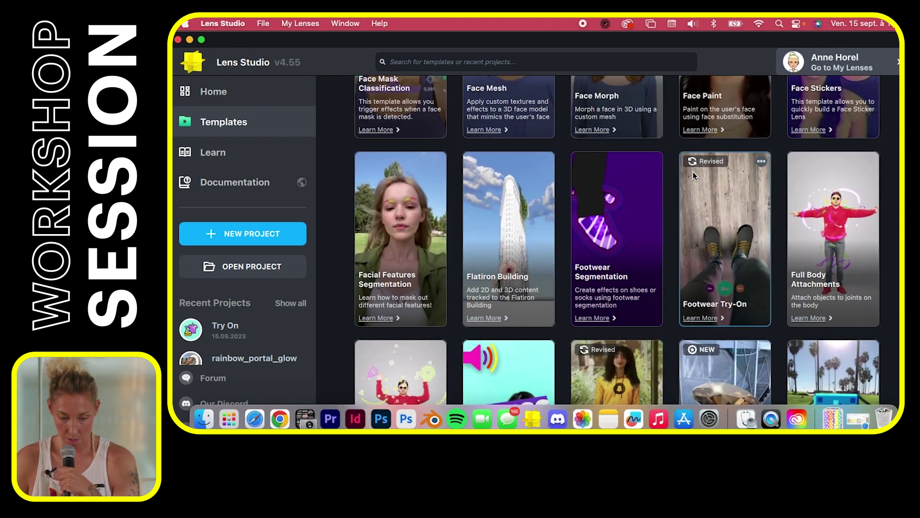
scroll(692, 172, "down", 9)
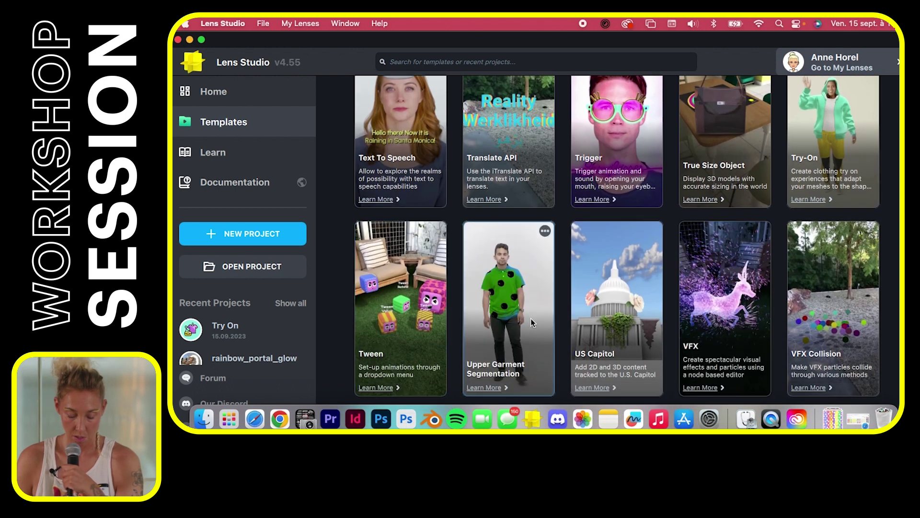
scroll(531, 318, "down", 2)
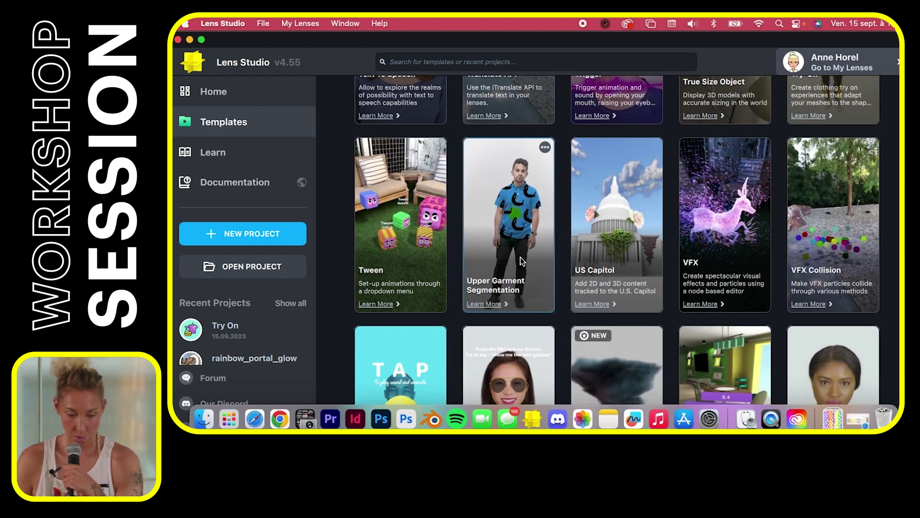
left_click(518, 223)
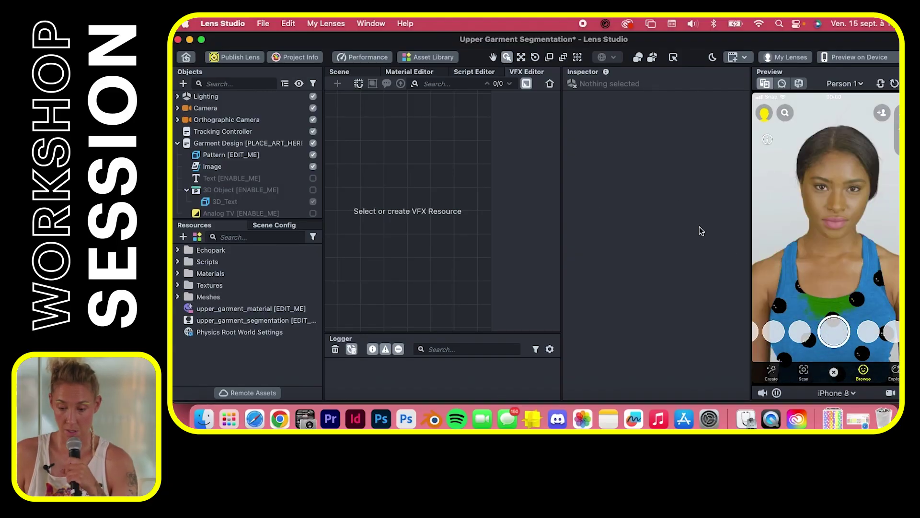
Switch the preview video to the Body object tracking clip, after trying Person 6.
left_click(852, 84)
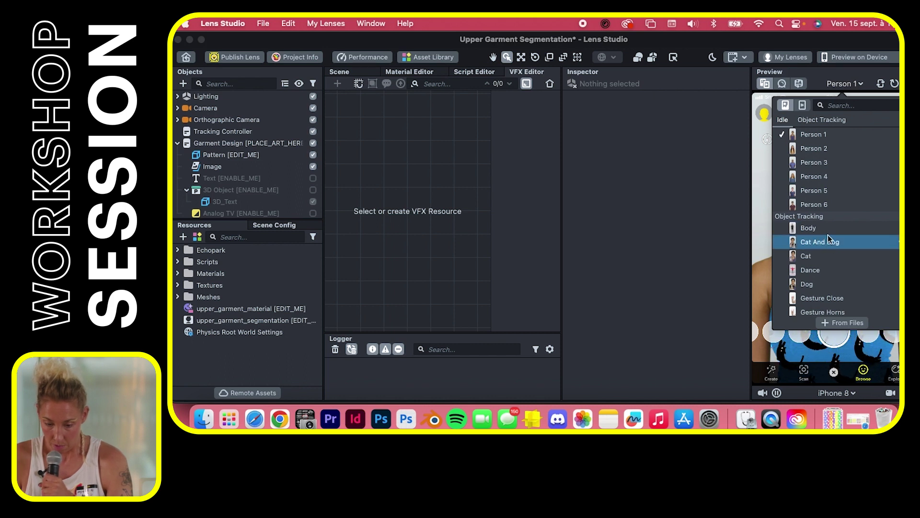
left_click(843, 203)
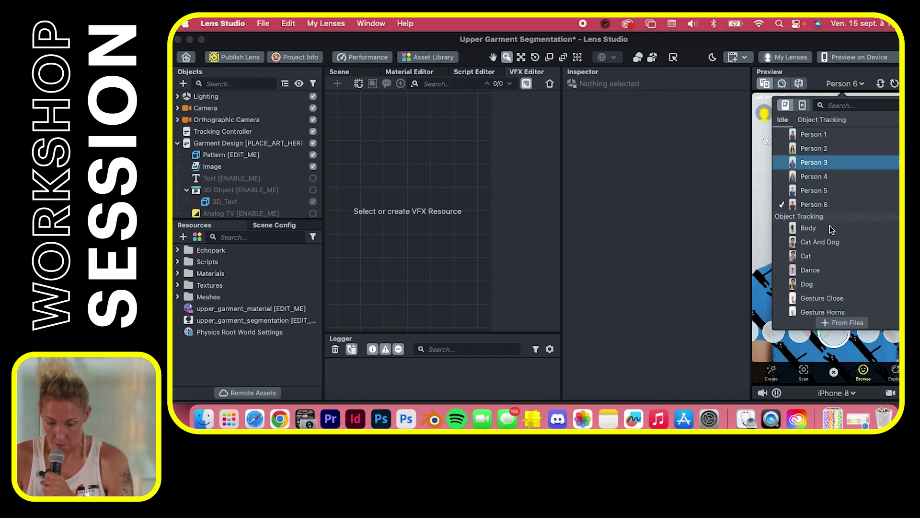
left_click(845, 228)
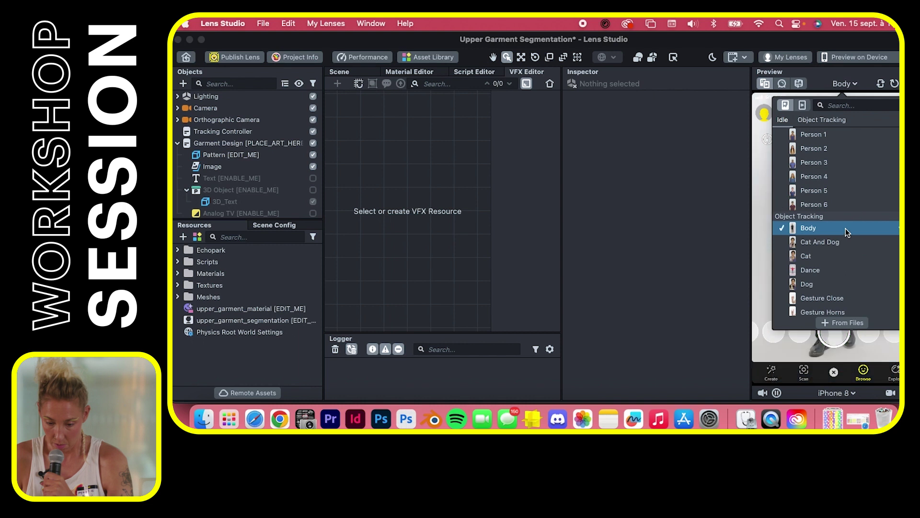
left_click(688, 254)
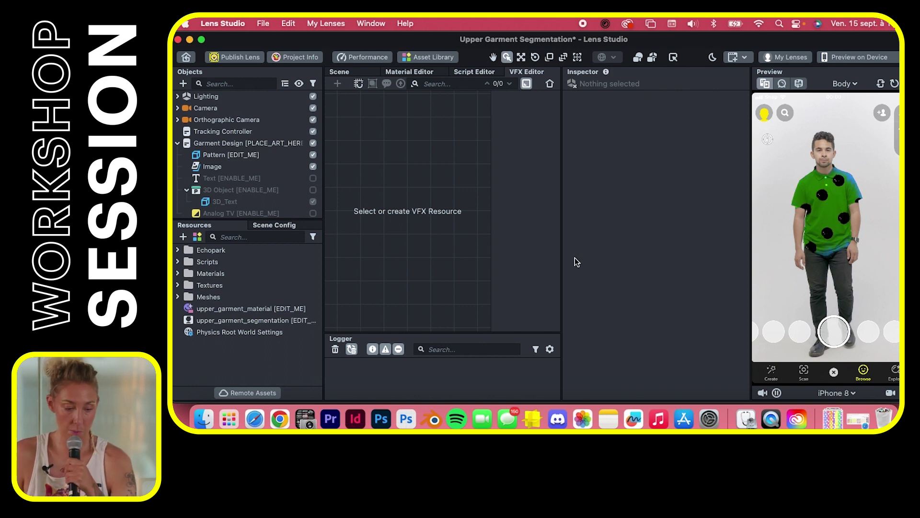
Try showing the disabled Text and 3D Object elements on the garment, leaving both hidden.
left_click(313, 179)
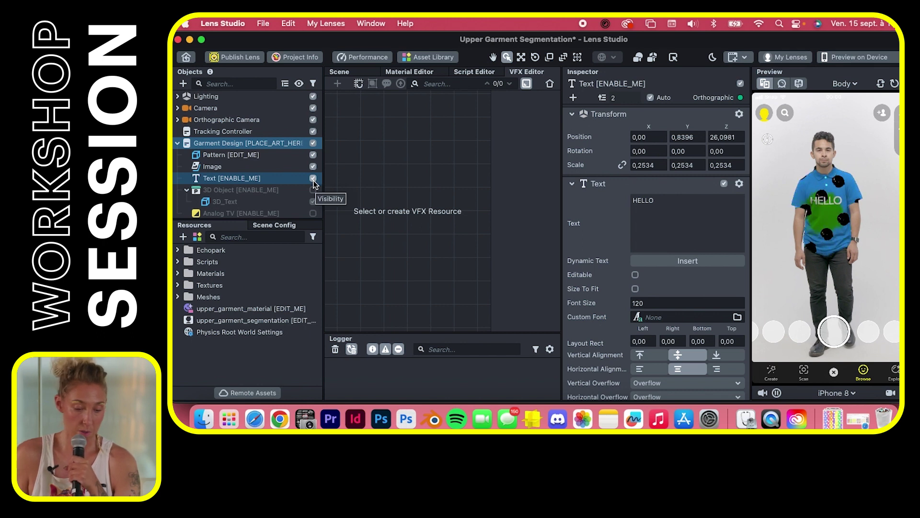
left_click(313, 179)
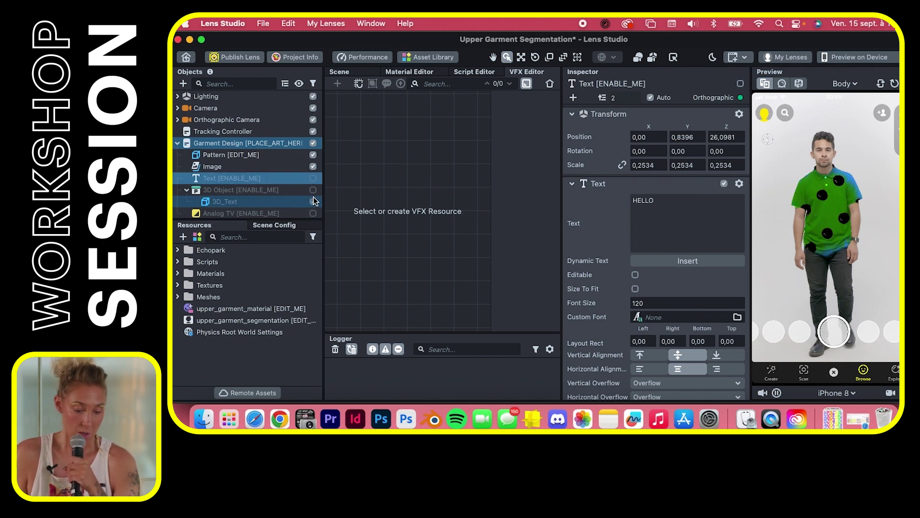
left_click(313, 190)
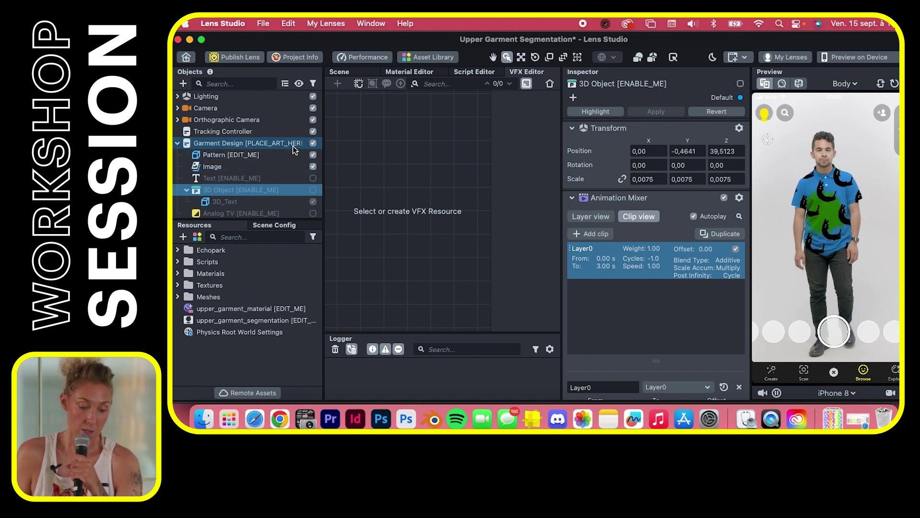
Select Pattern [EDIT_ME] under Garment Design and import the DALL·E rainbow pastel polka dots texture PNG from Finder's Téléchargements folder into Resources.
left_click(270, 156)
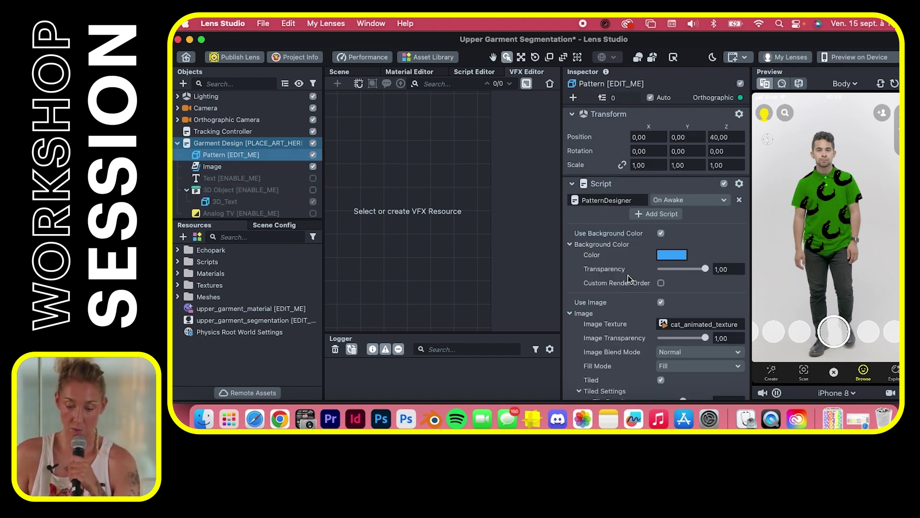
scroll(630, 319, "down", 3)
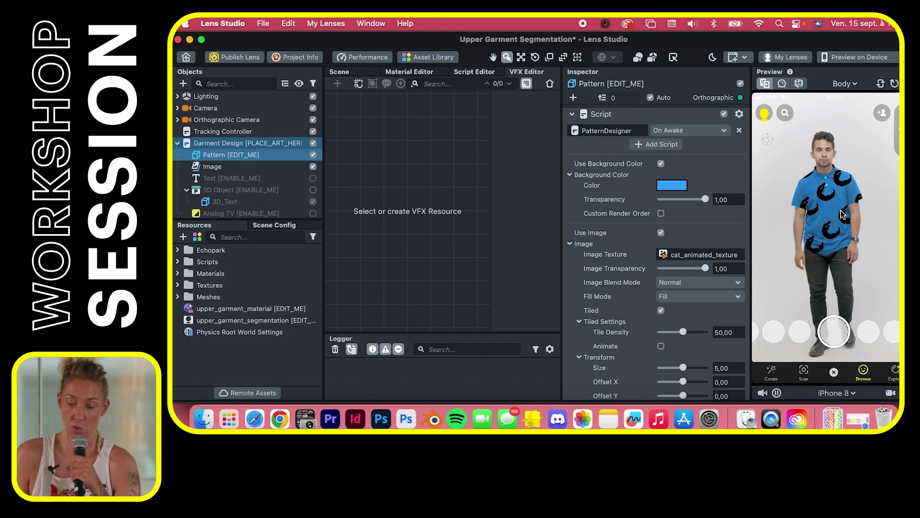
left_click(663, 254)
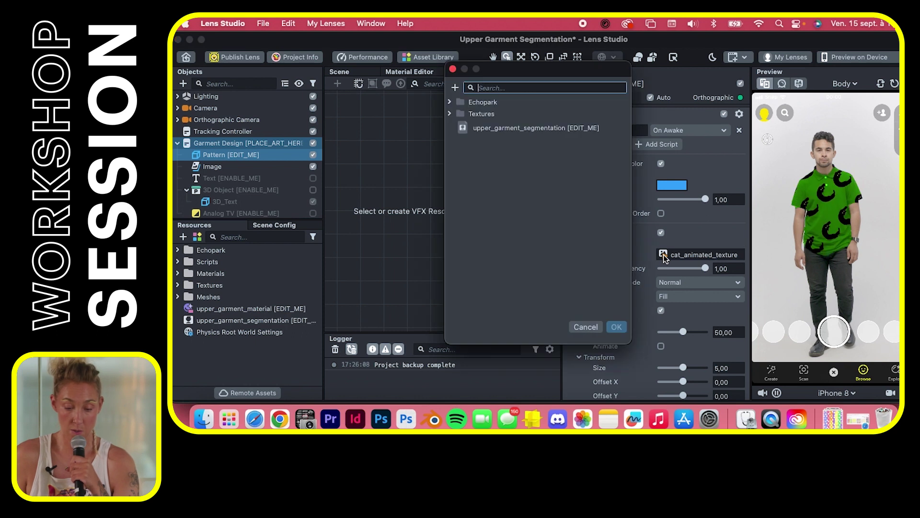
left_click(585, 326)
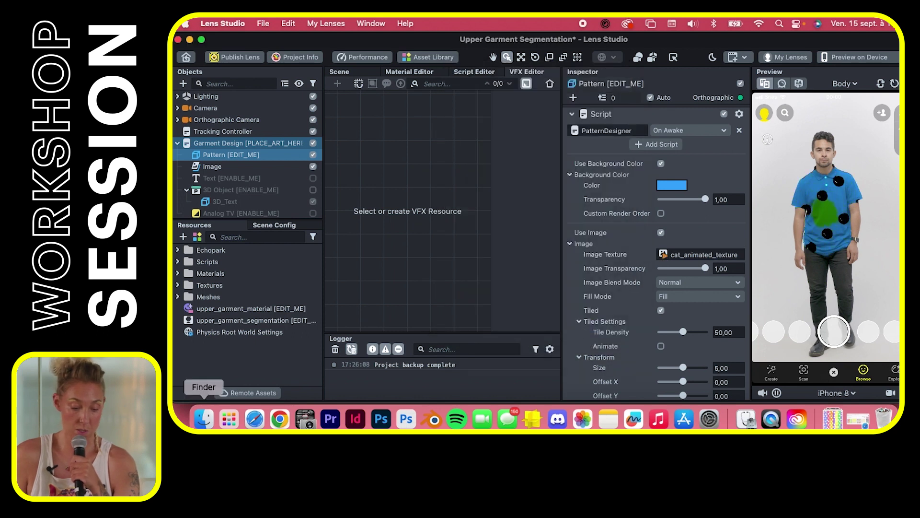
left_click(201, 421)
left_click_drag(479, 221, 263, 361)
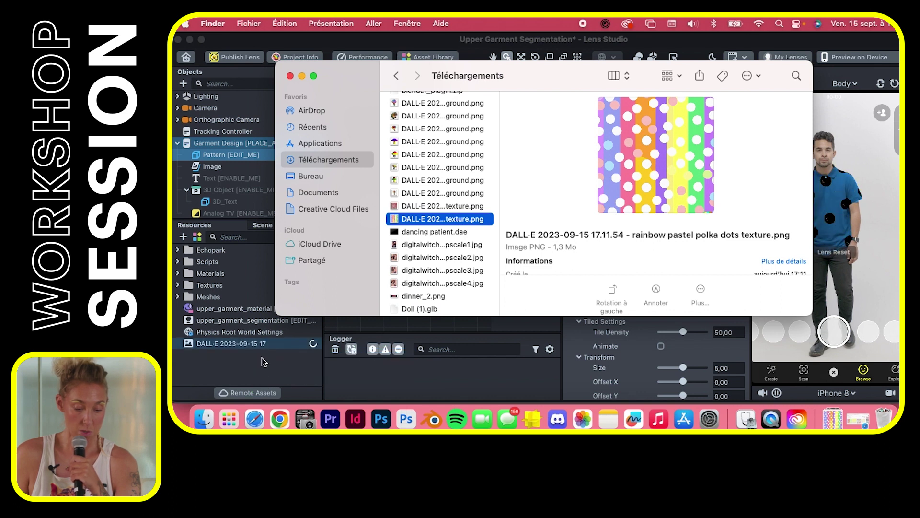
left_click(263, 362)
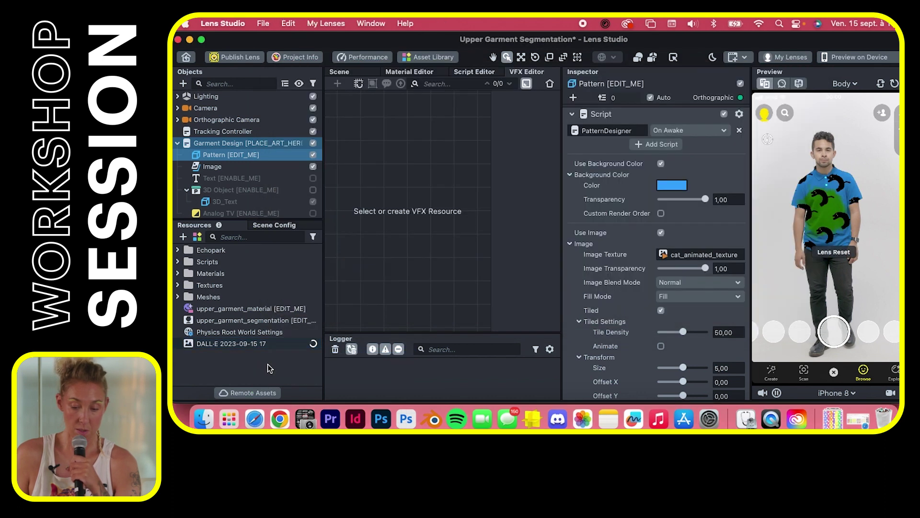
left_click(667, 257)
left_click(503, 144)
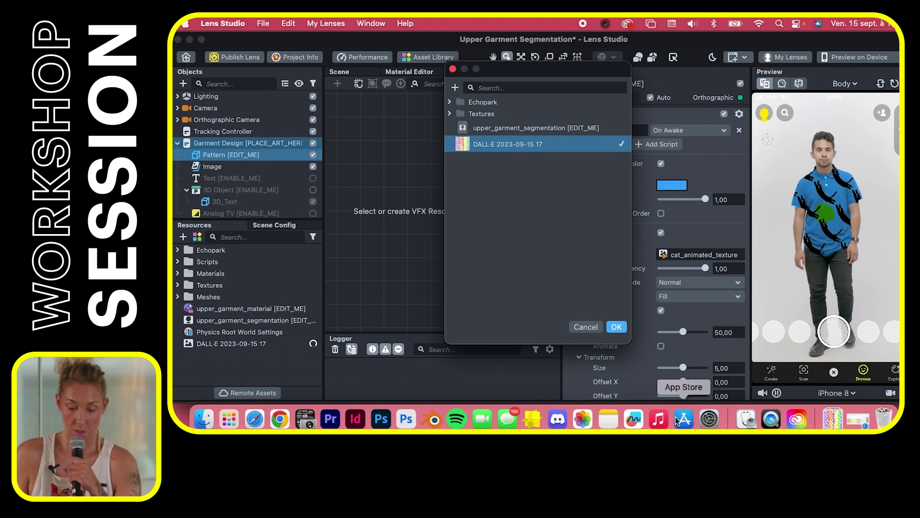
left_click(615, 327)
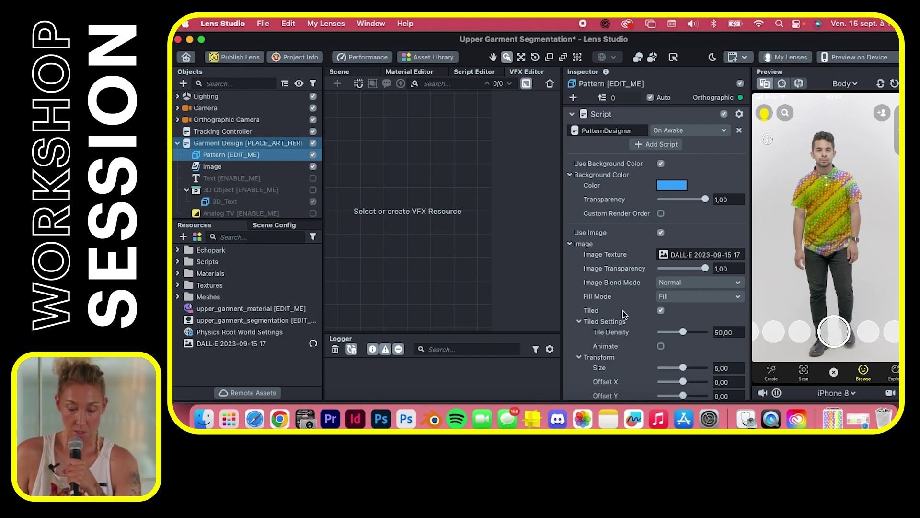
Try a lower background color Transparency on the Pattern, restore it to 1,00, and set the image Fill Mode to Fit.
scroll(623, 310, "down", 2)
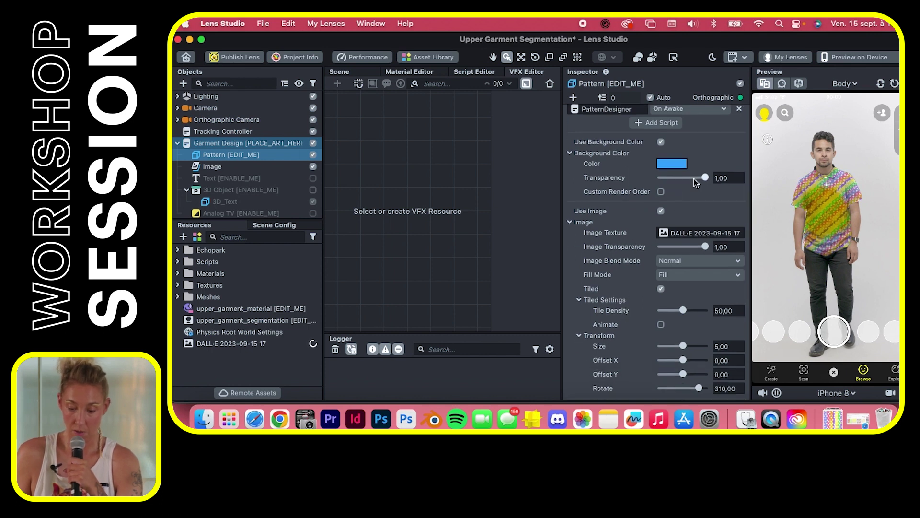
left_click_drag(703, 177, 680, 178)
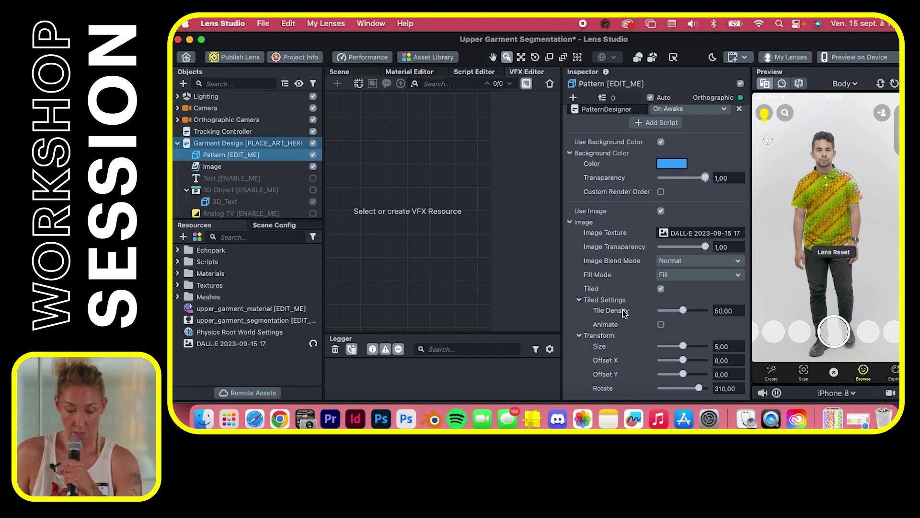
scroll(623, 285, "down", 3)
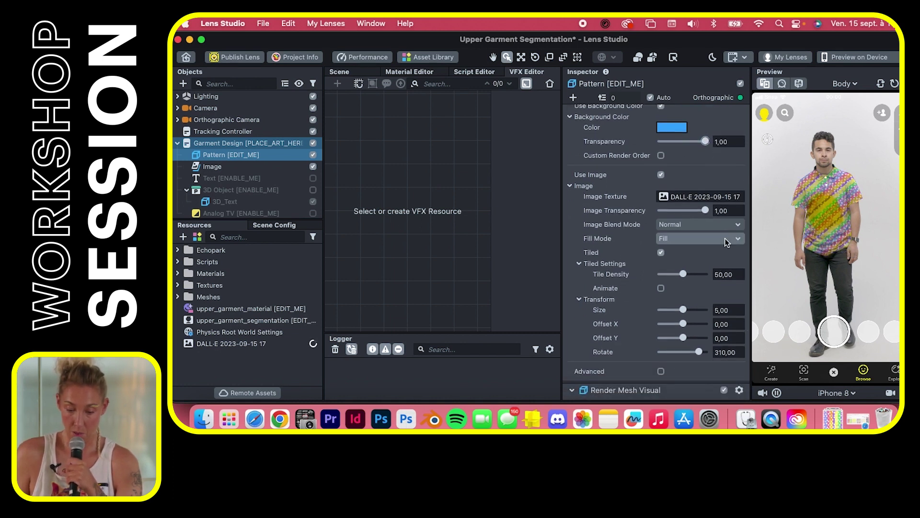
left_click(724, 240)
left_click(711, 228)
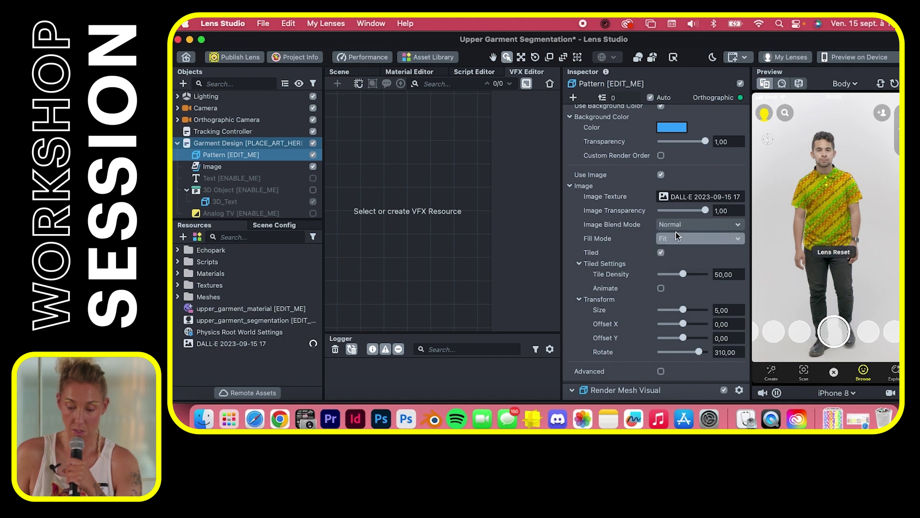
Import the Knit Fabric Material from the Asset Library's materials and return to the project.
scroll(626, 315, "down", 5)
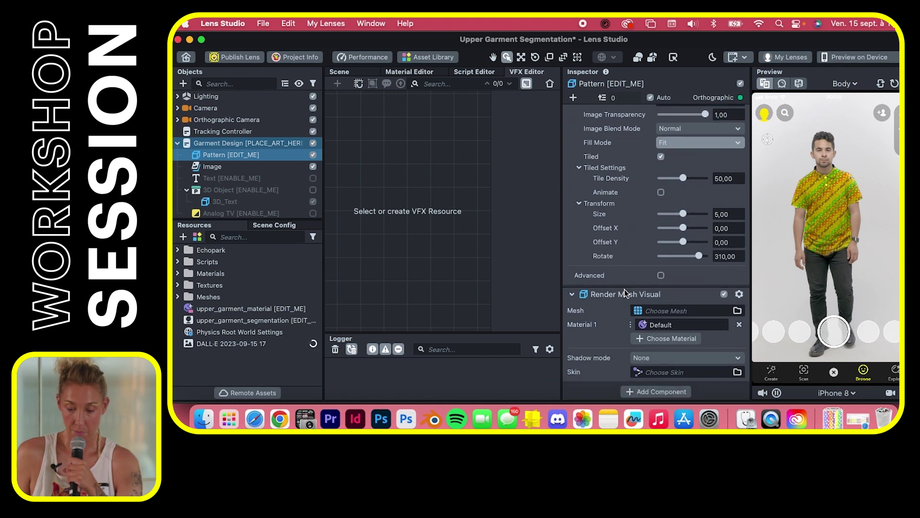
left_click(424, 58)
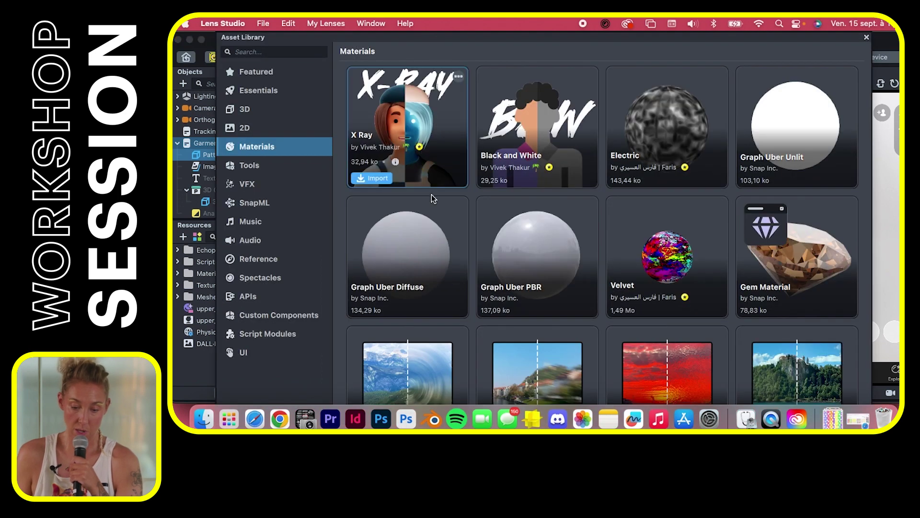
scroll(615, 336, "down", 10)
scroll(615, 336, "down", 12)
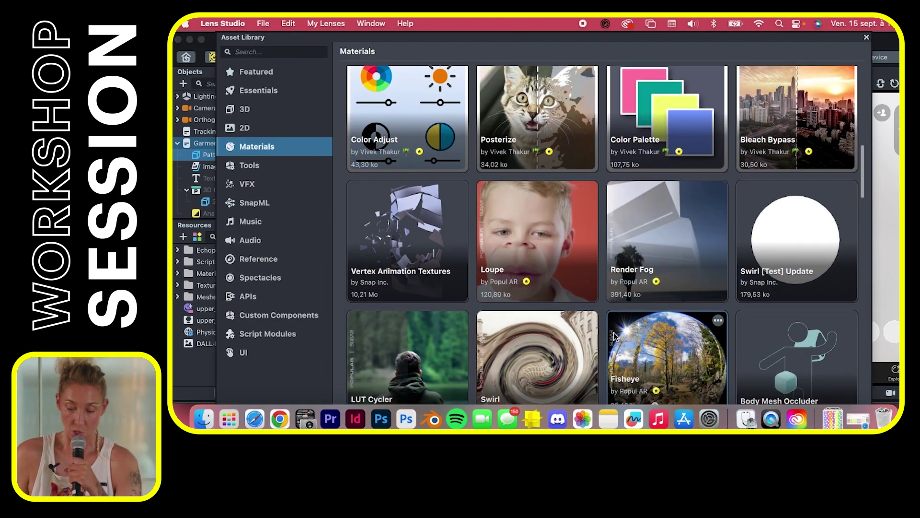
scroll(614, 336, "down", 5)
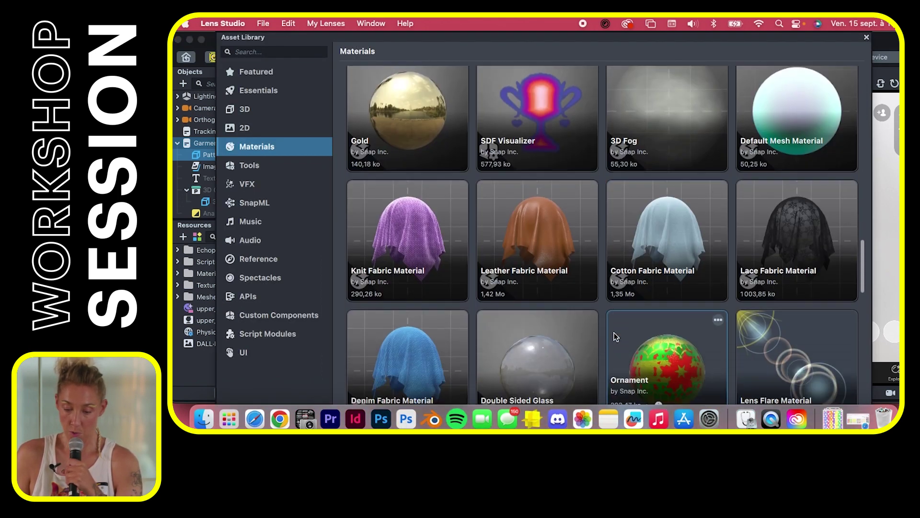
mouse_move(652, 212)
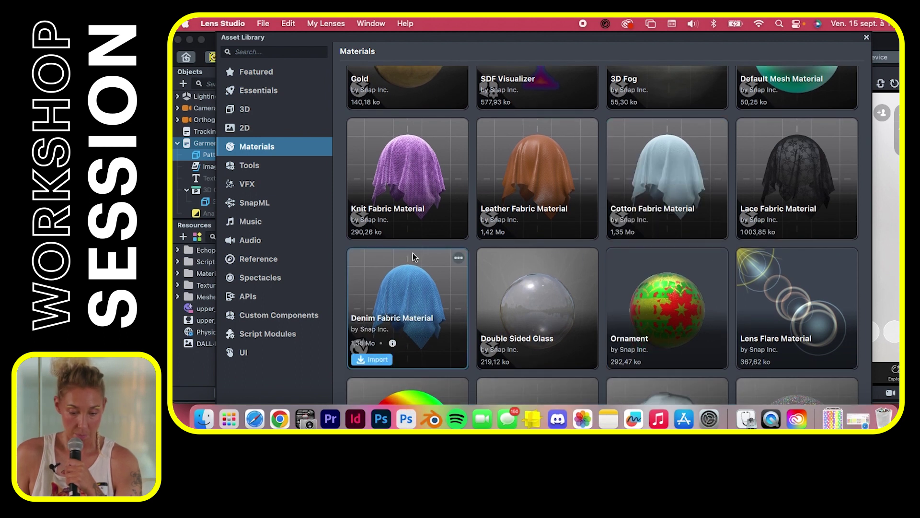
mouse_move(397, 232)
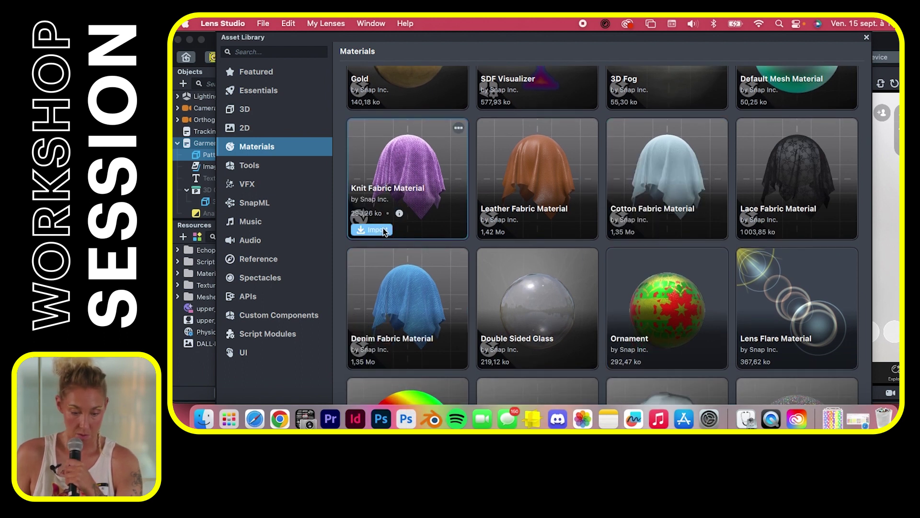
left_click(378, 230)
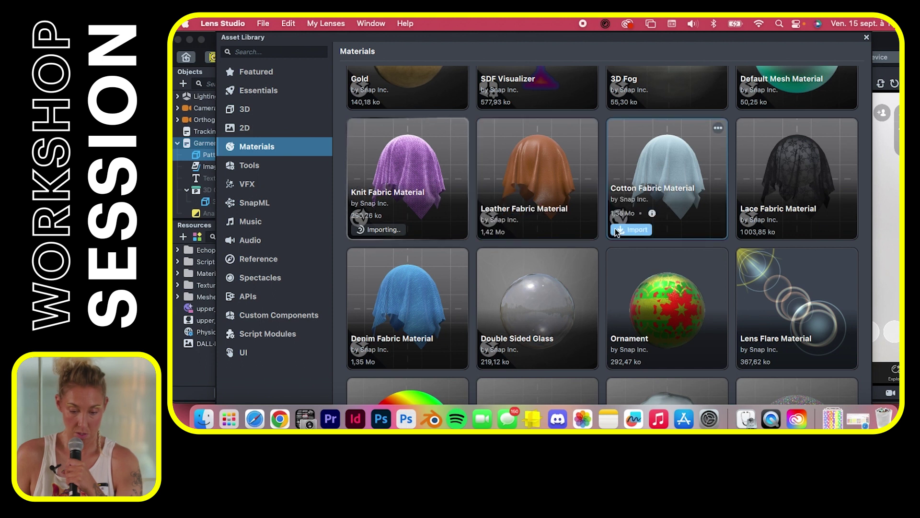
mouse_move(798, 85)
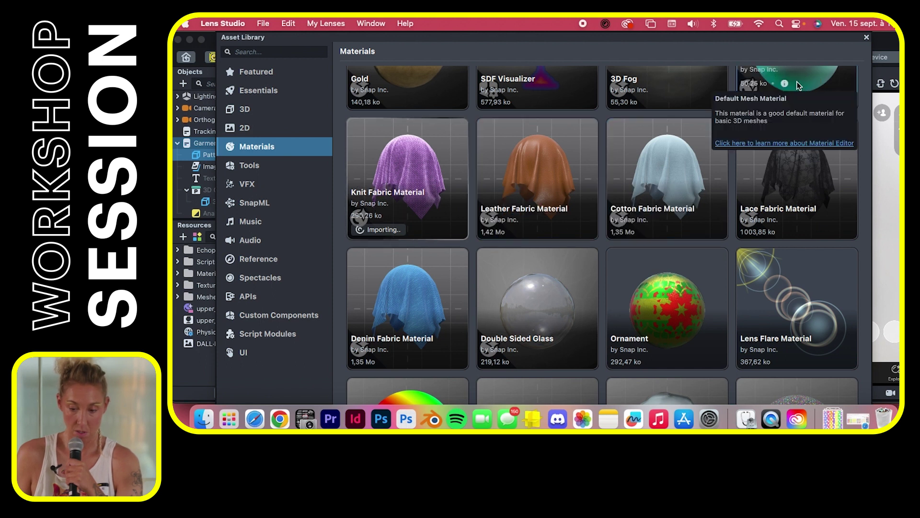
left_click(866, 38)
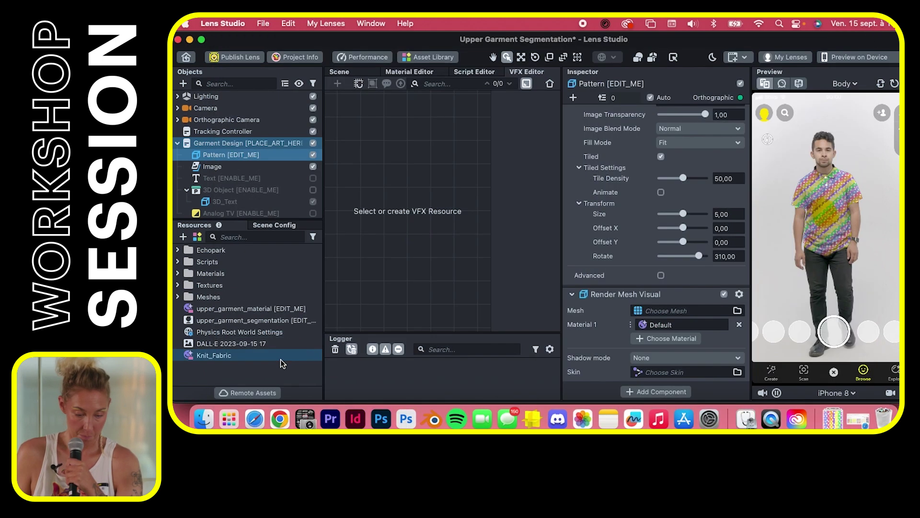
left_click(281, 359)
scroll(599, 206, "down", 3)
scroll(599, 206, "down", 1)
left_click(663, 202)
left_click(463, 146)
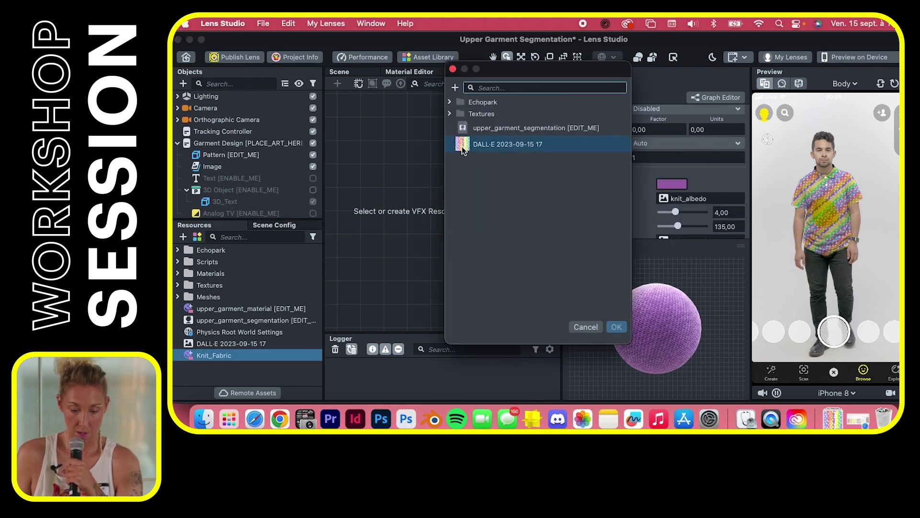
left_click(495, 147)
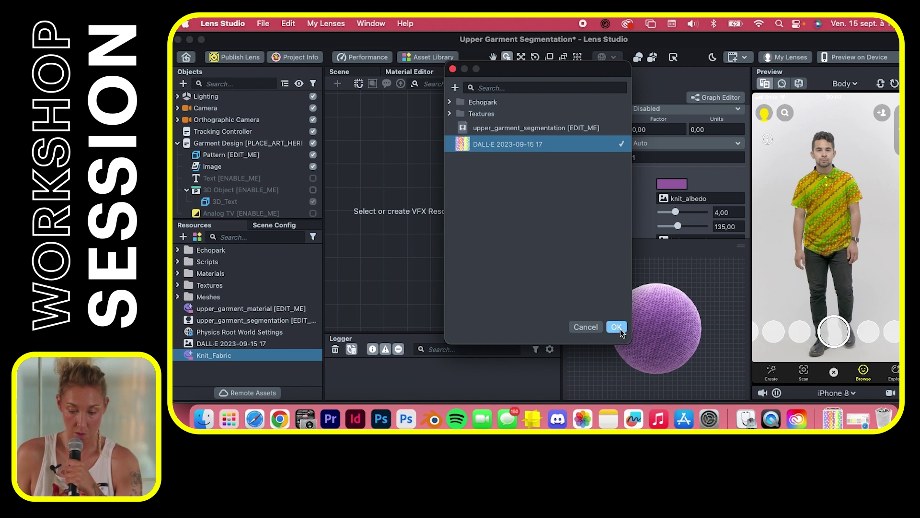
left_click(616, 327)
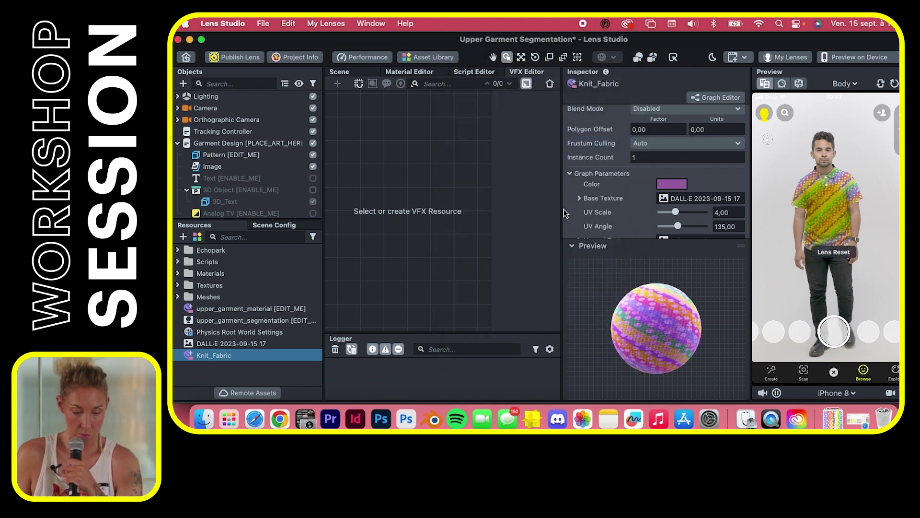
Set the Knit_Fabric material's graph Color to white.
left_click(685, 185)
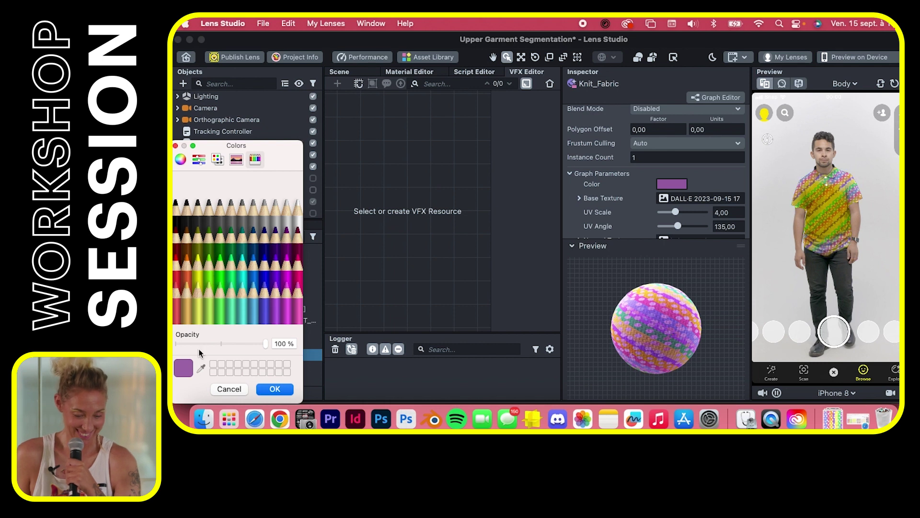
left_click(297, 208)
left_click(289, 393)
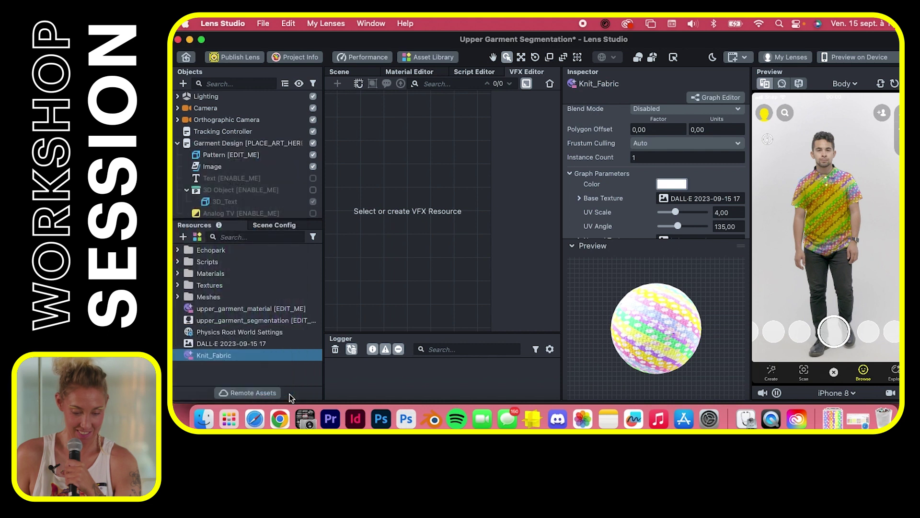
left_click(286, 168)
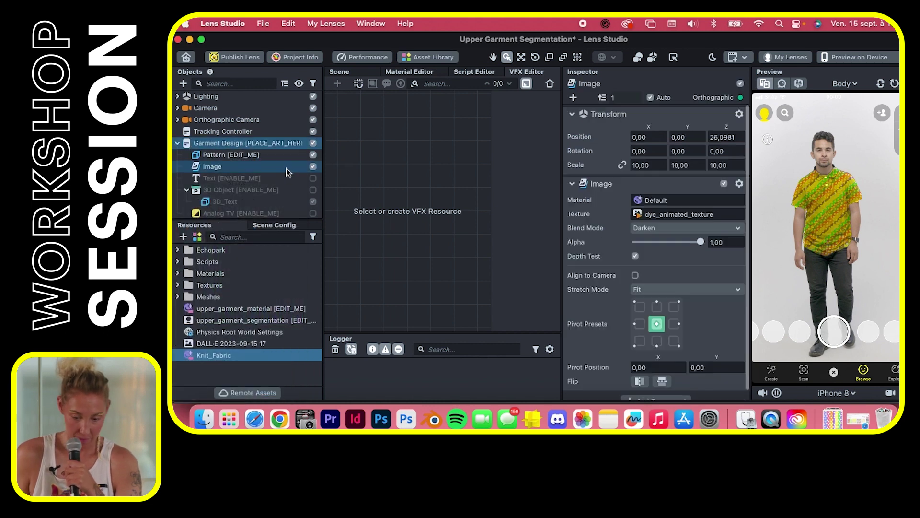
left_click(637, 214)
left_click(566, 145)
left_click(616, 327)
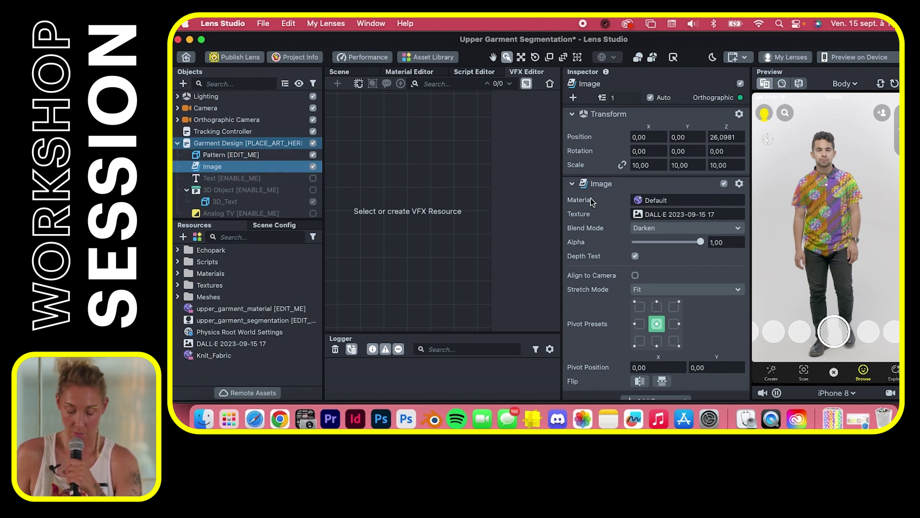
Try the Add, Screen, Normal and Disabled blend modes on the Image object.
left_click(658, 228)
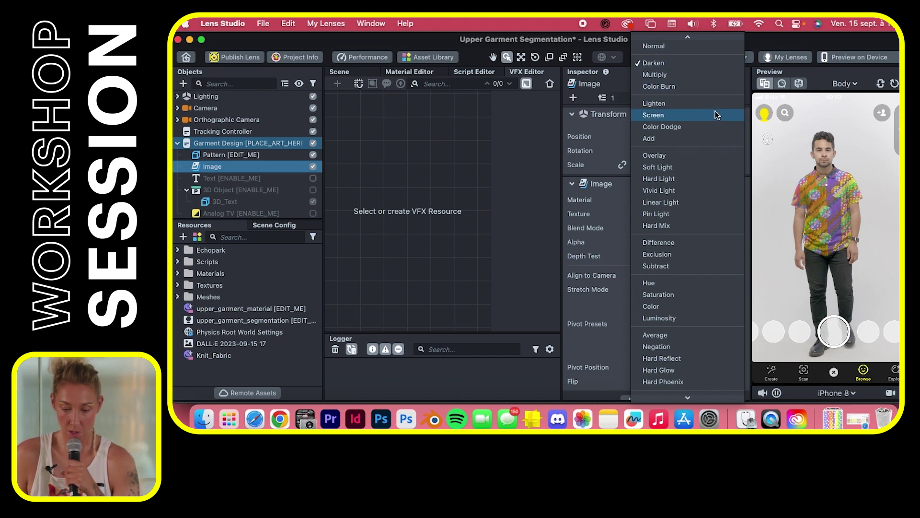
left_click(699, 138)
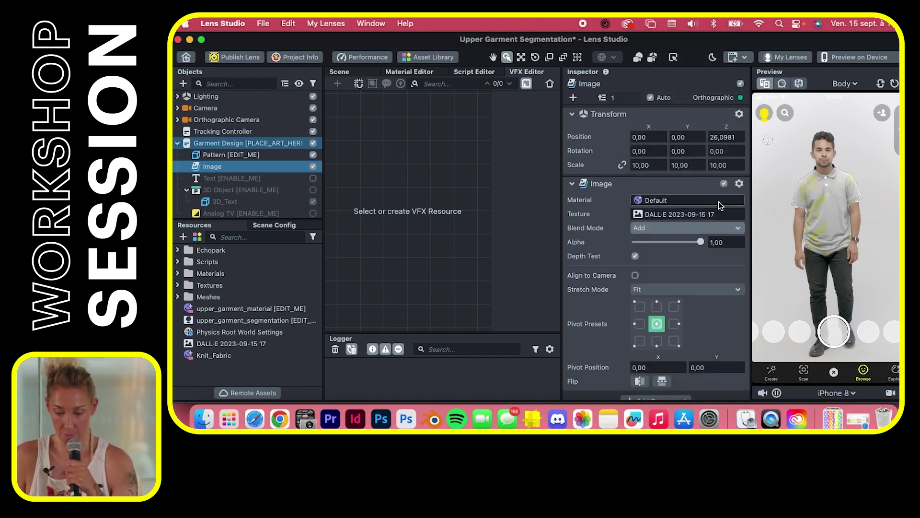
left_click(690, 228)
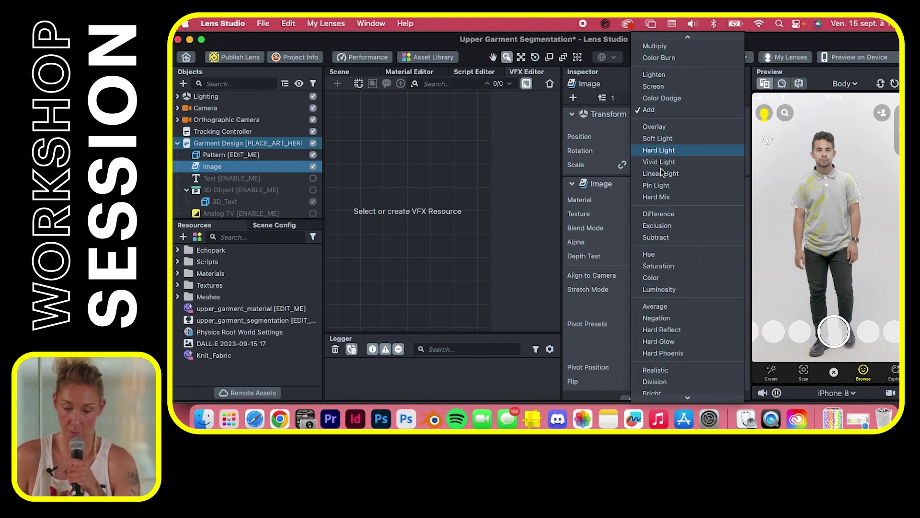
scroll(668, 142, "up", 2)
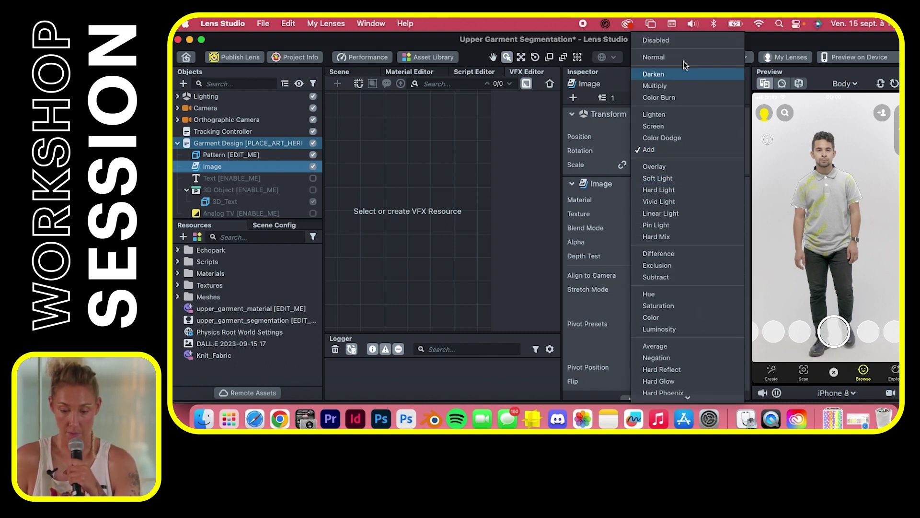
left_click(694, 126)
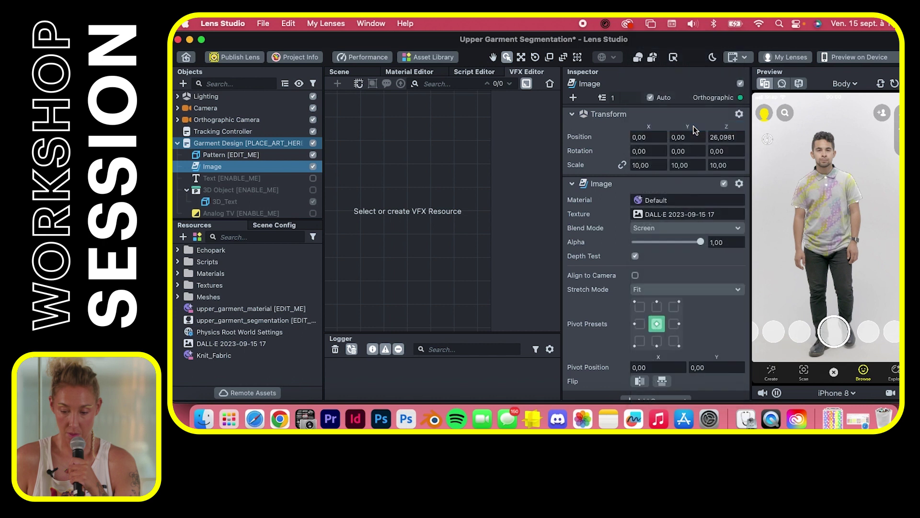
left_click(692, 227)
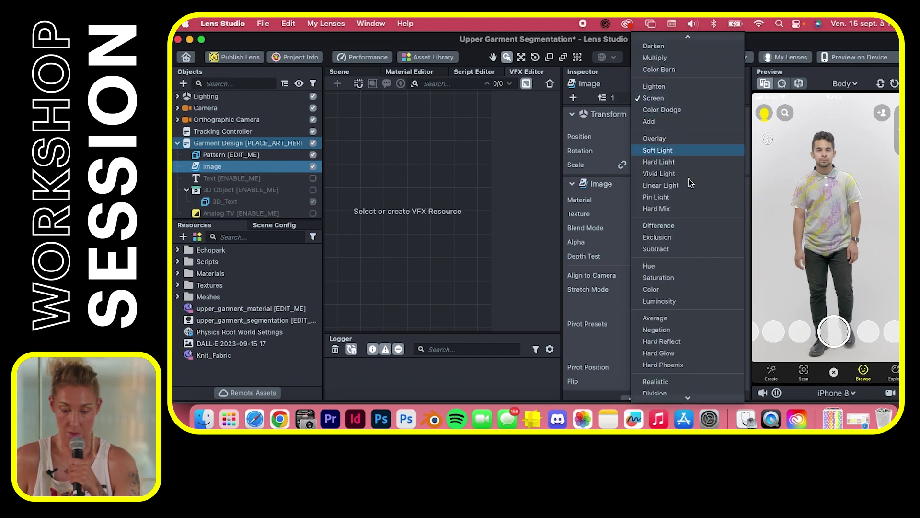
scroll(684, 112, "up", 2)
left_click(683, 56)
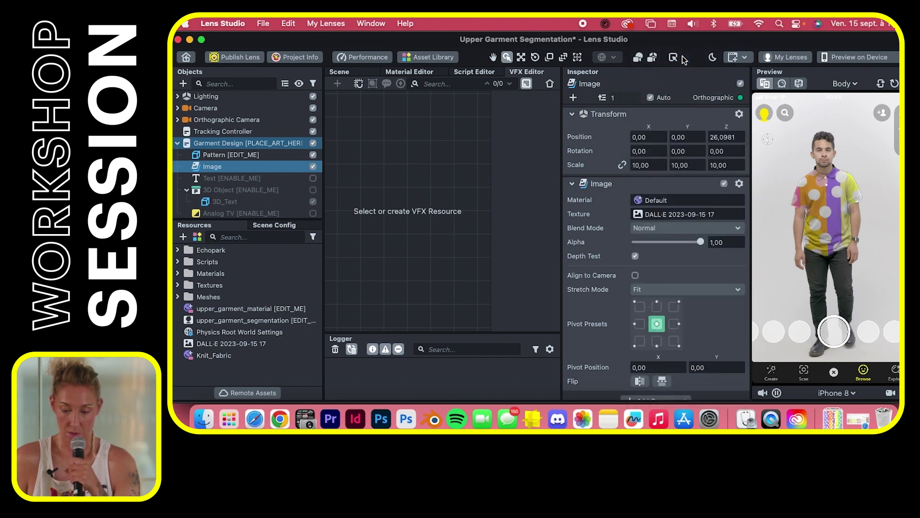
left_click(697, 228)
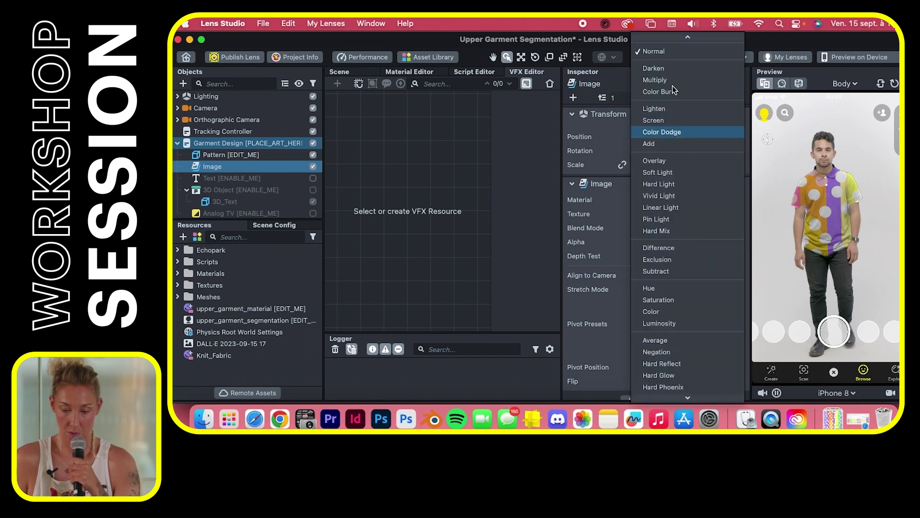
left_click(690, 39)
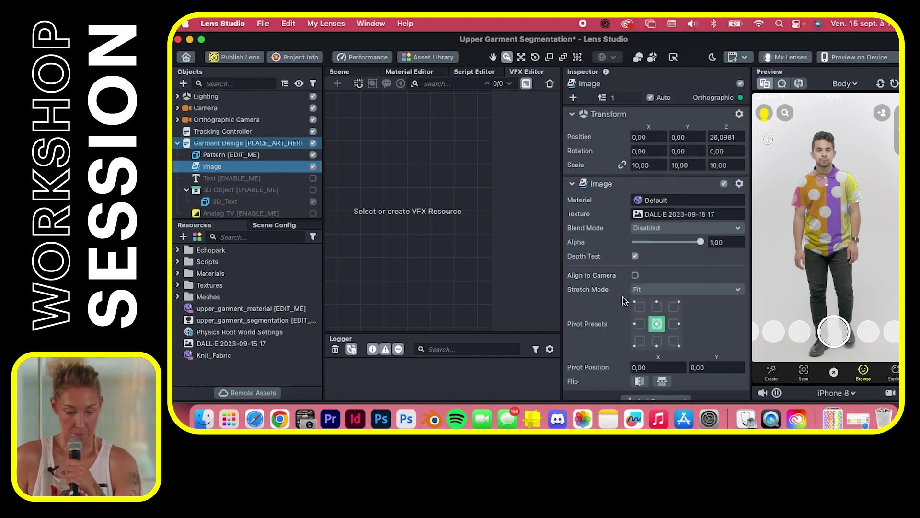
Toggle the Image's visibility to compare the shirt with and without it, review the Pattern's settings, and leave the Image enabled.
left_click(312, 167)
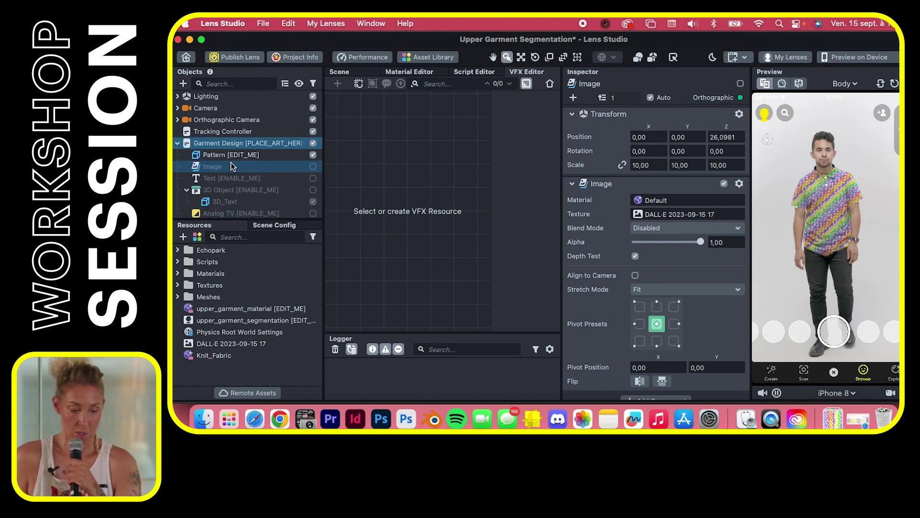
left_click(313, 167)
left_click(313, 167)
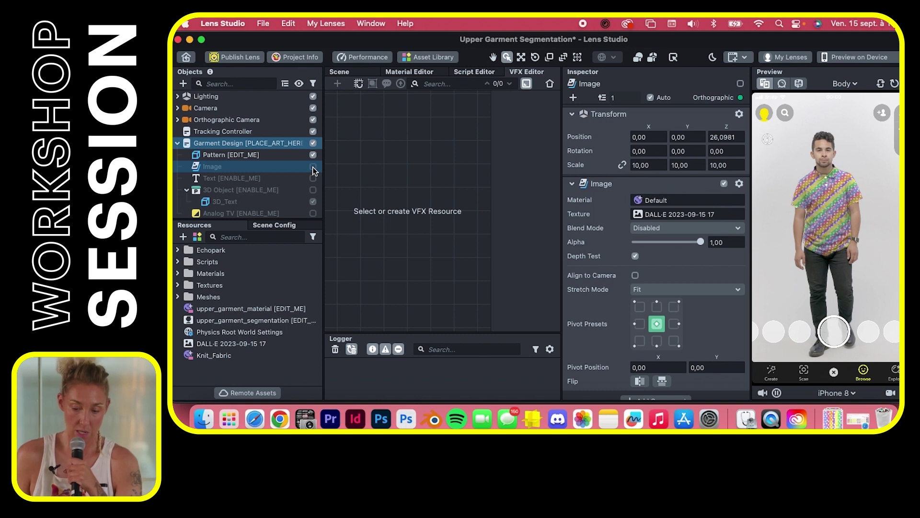
left_click(267, 155)
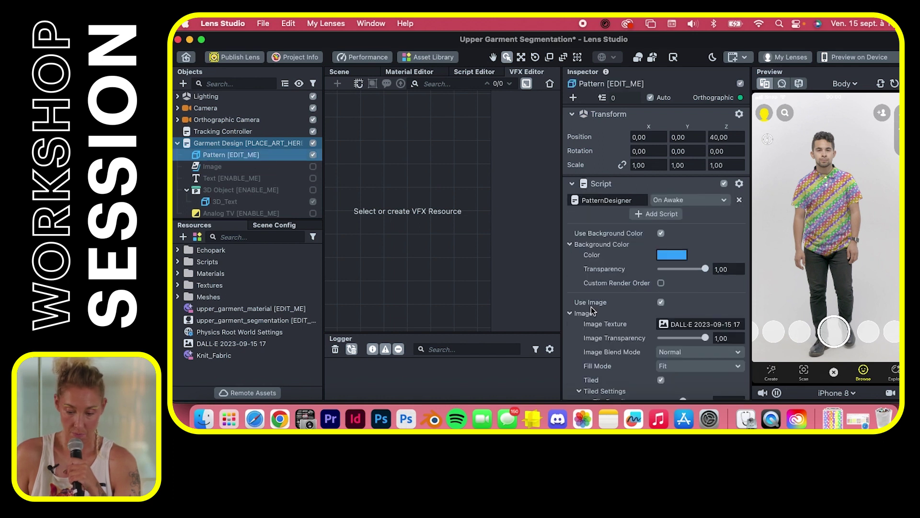
scroll(592, 311, "down", 10)
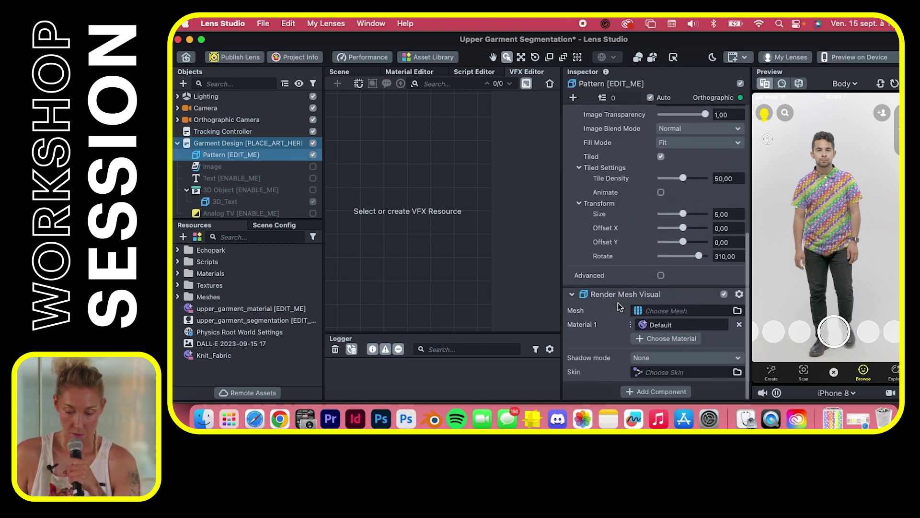
scroll(602, 235, "up", 10)
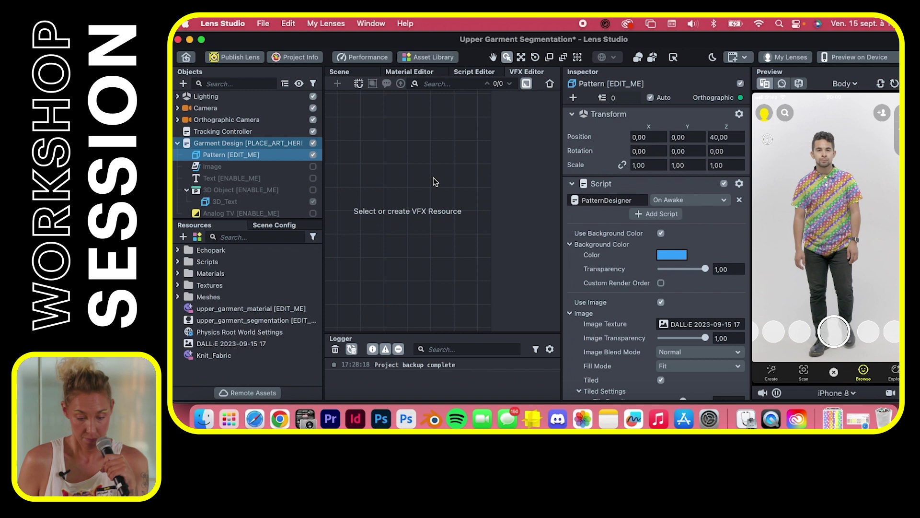
left_click(313, 167)
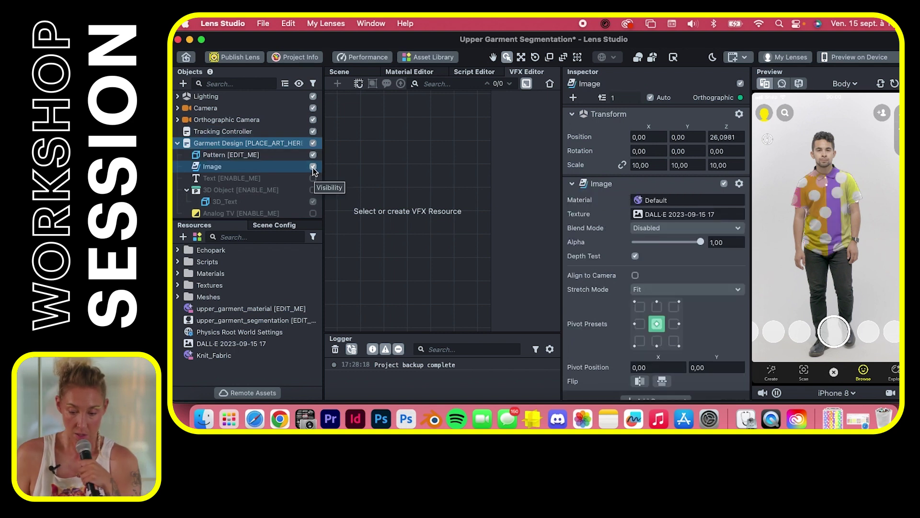
Set the Image's Blend Mode to Color Burn and keep its Alpha at 1,00.
left_click(289, 171)
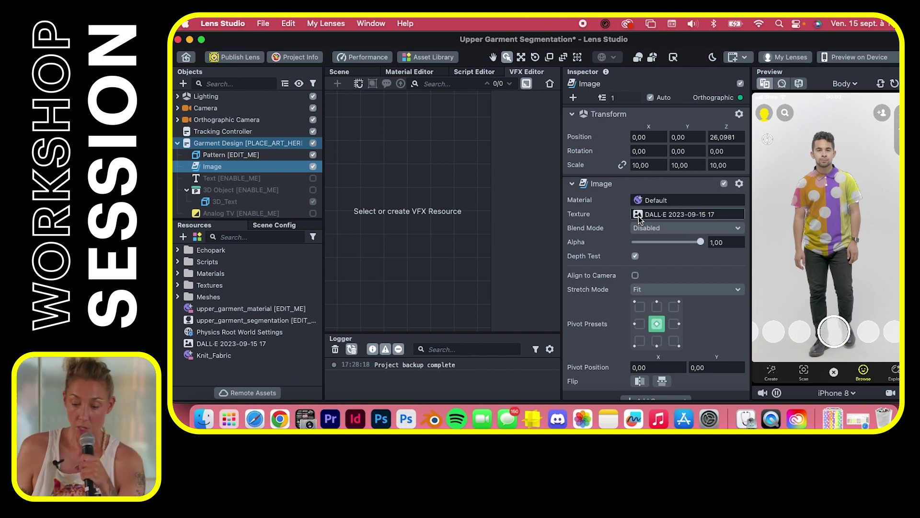
left_click(670, 229)
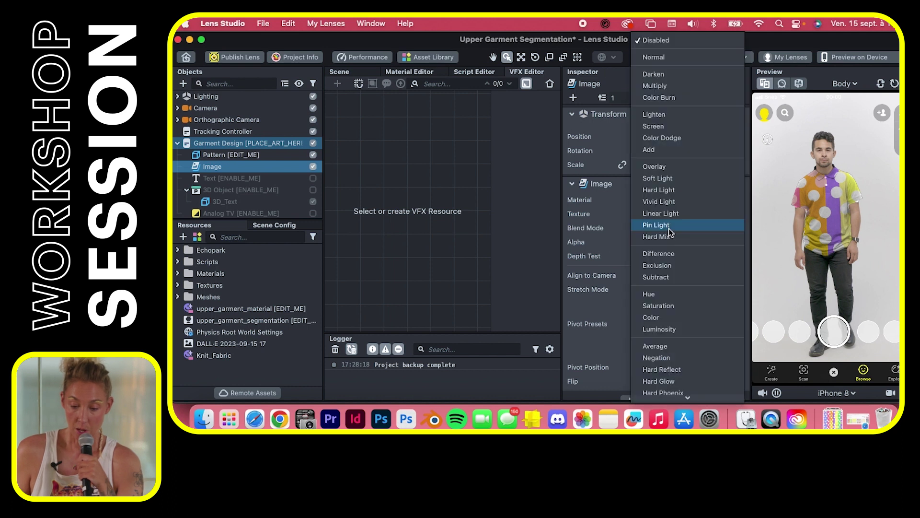
left_click(695, 99)
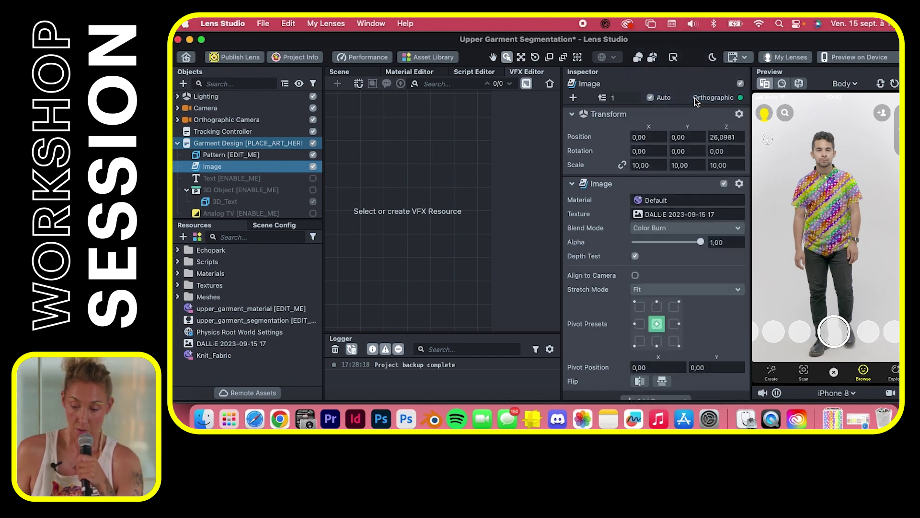
mouse_move(700, 241)
left_mouse_down()
mouse_move(640, 244)
mouse_move(703, 243)
left_mouse_up()
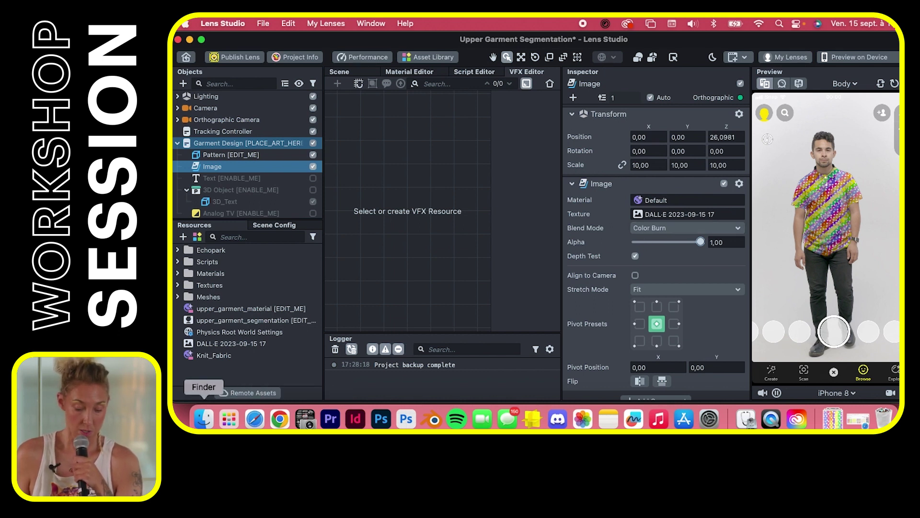
Import the Third Eye Art GIF from Finder's Téléchargements folder into Resources and return to the Lens Studio project.
left_click(254, 419)
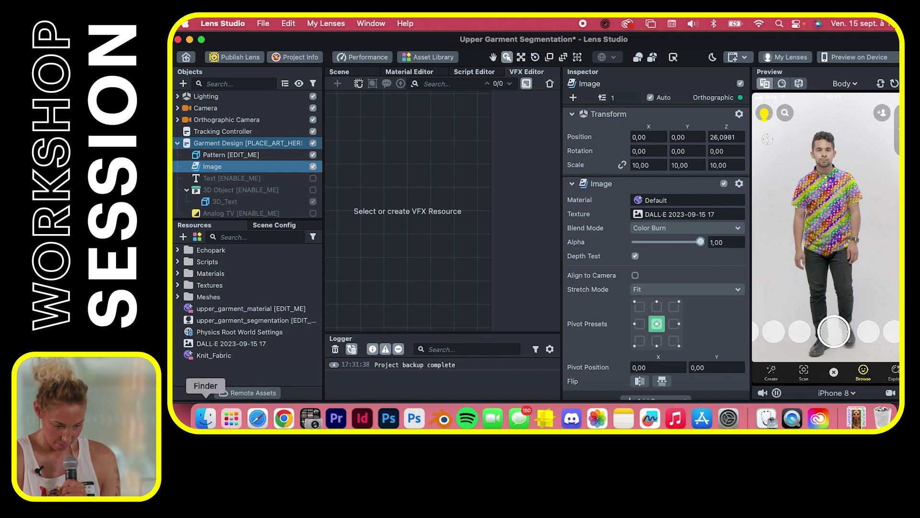
left_click(200, 424)
scroll(465, 269, "down", 10)
left_click_drag(464, 264, 278, 376)
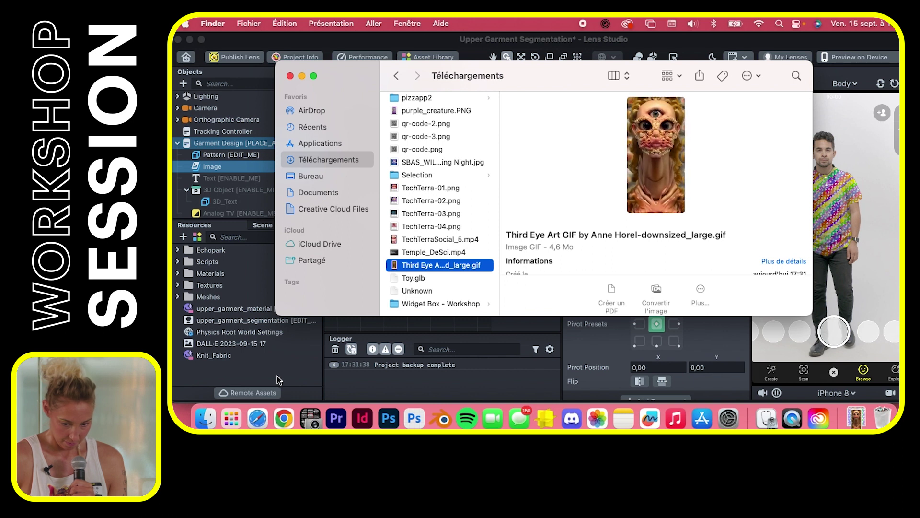
left_click(277, 376)
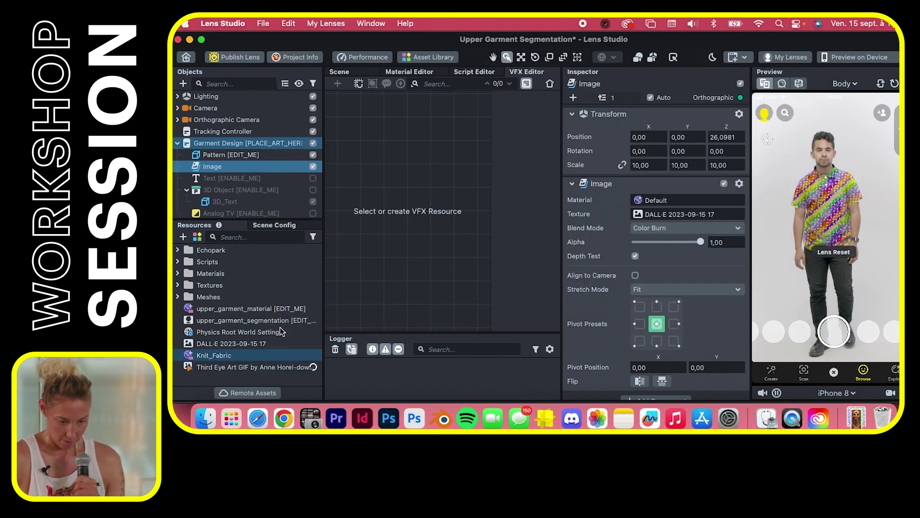
Assign the Third Eye Art GIF as the Image's Texture, and check the shirt with the Pattern hidden and shown again.
left_click(644, 212)
left_click(557, 160)
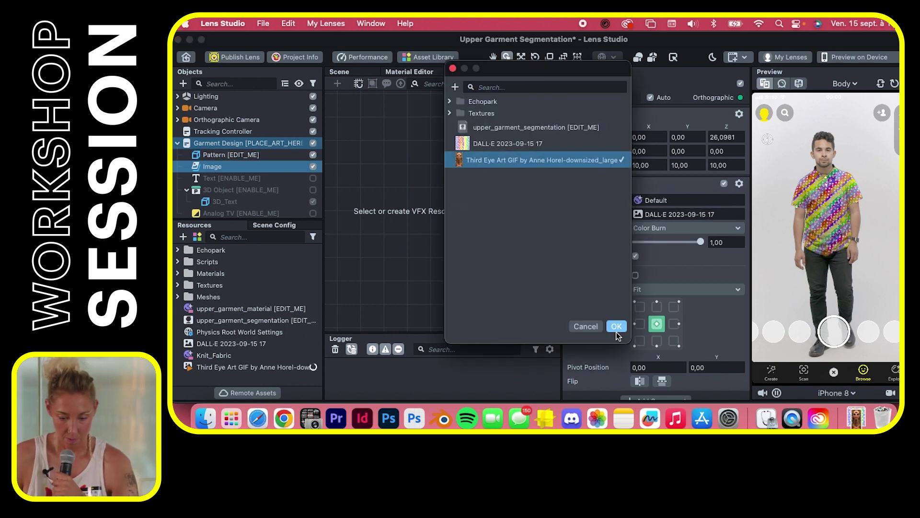
left_click(617, 328)
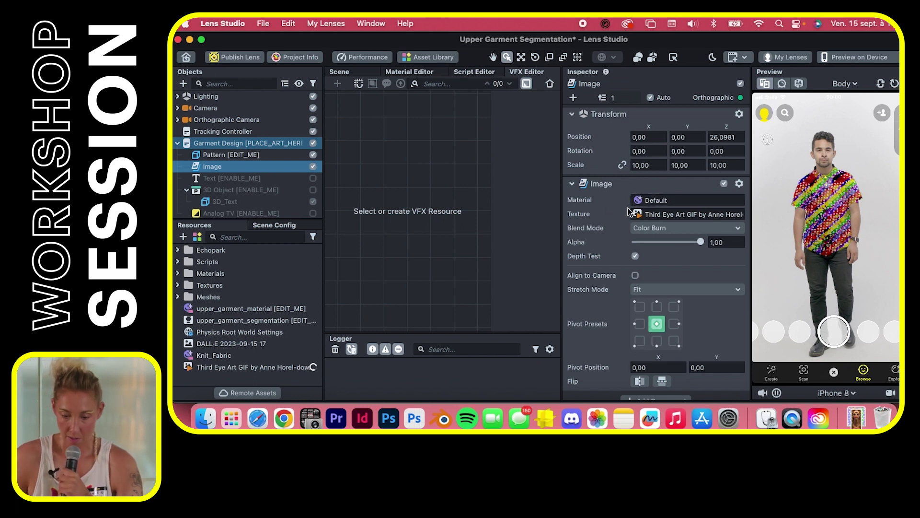
left_click(313, 156)
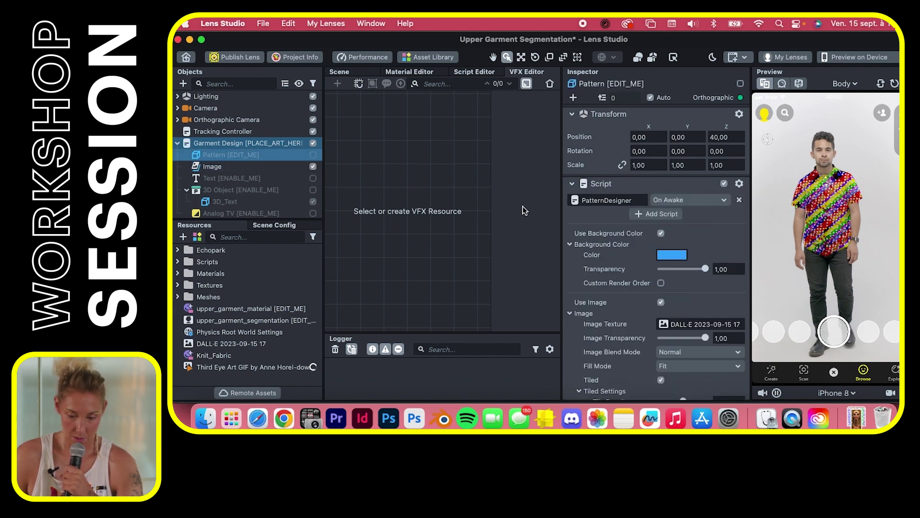
left_click(313, 156)
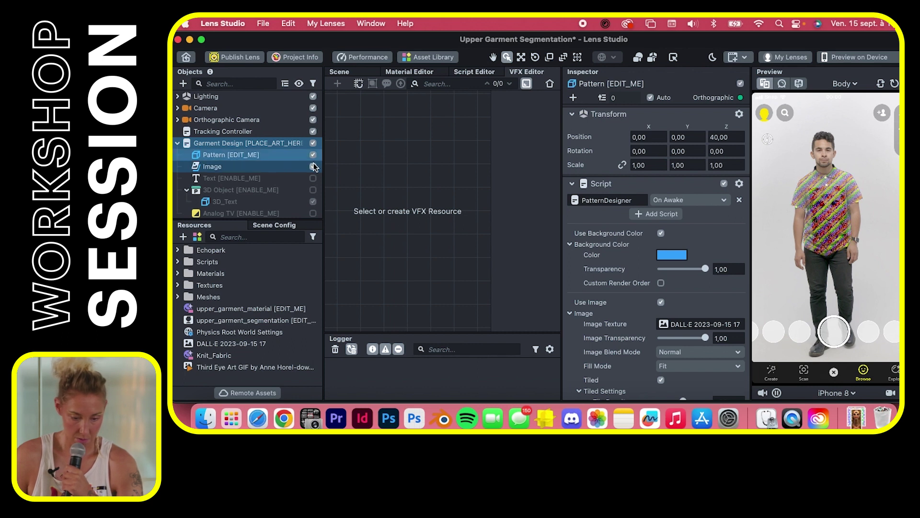
Try the Normal Blend Mode on the Image with its Alpha at 1,00, and settle on Exclusion.
left_click(268, 166)
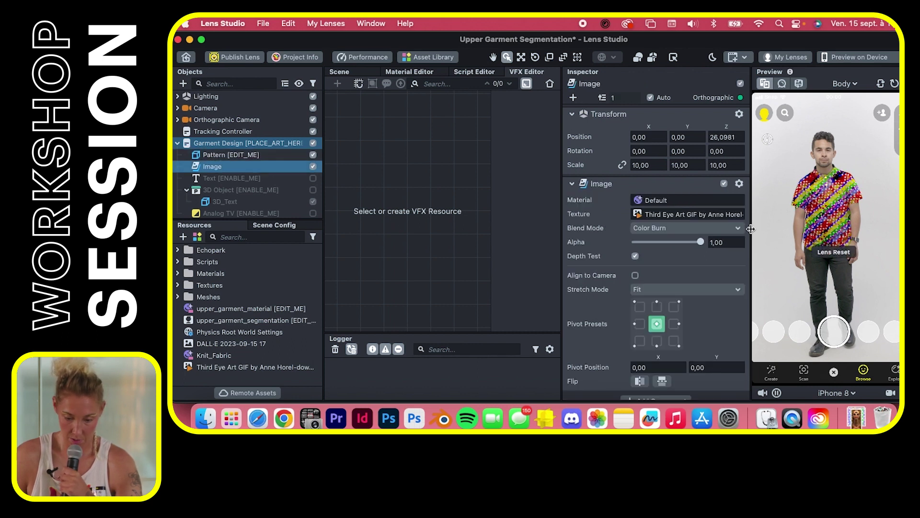
left_click(699, 226)
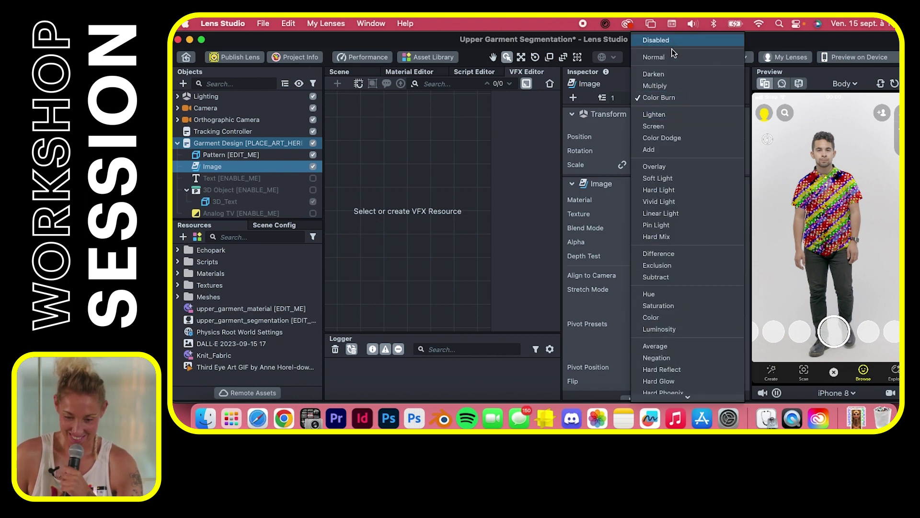
left_click(673, 58)
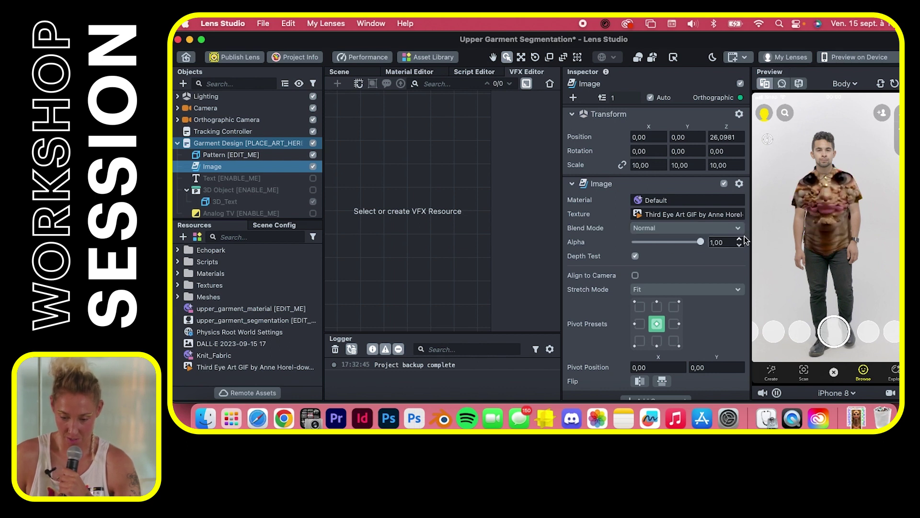
left_click_drag(700, 242, 702, 243)
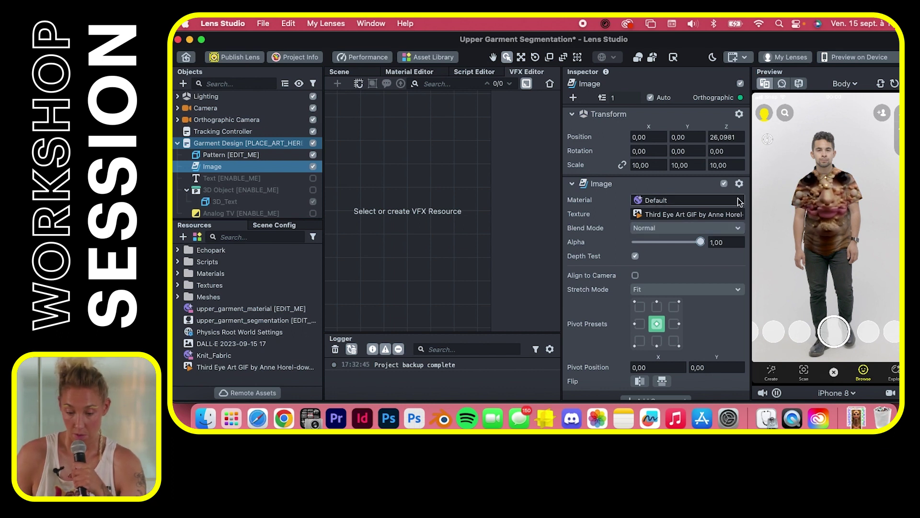
left_click(721, 230)
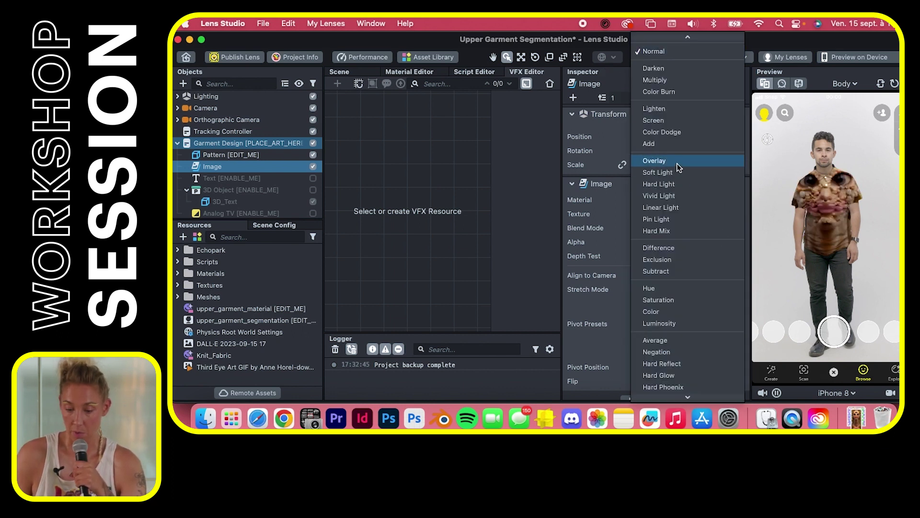
left_click(683, 260)
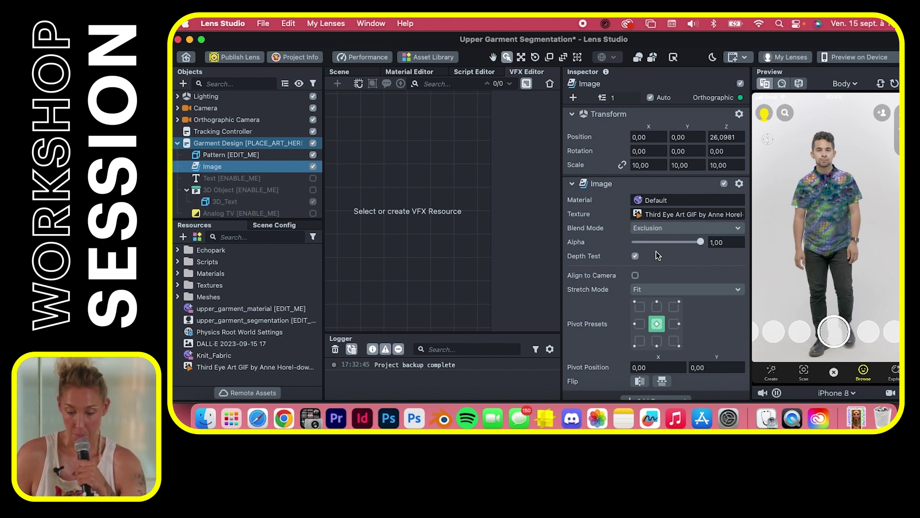
scroll(603, 256, "down", 2)
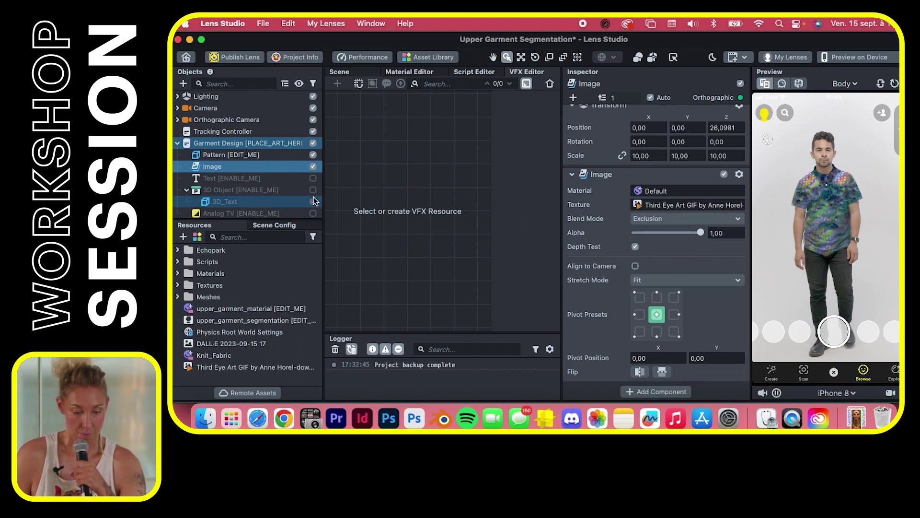
Enable the Text [ENABLE_ME] object on the shirt, change its text to "Yay!" and select the Image again.
left_click(312, 179)
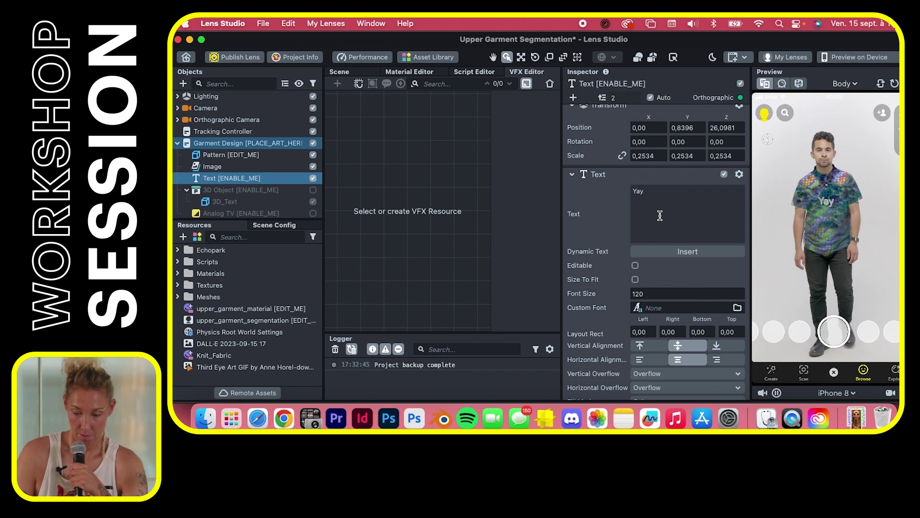
type("!")
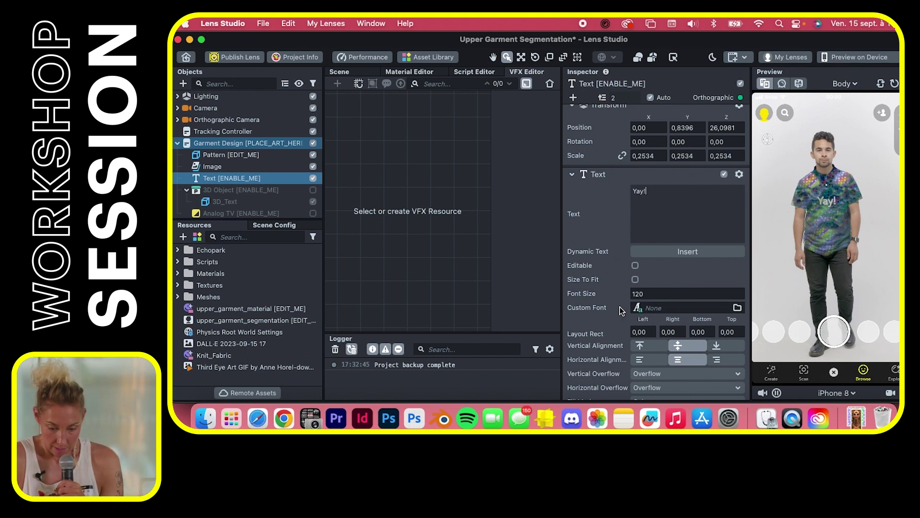
left_click(212, 167)
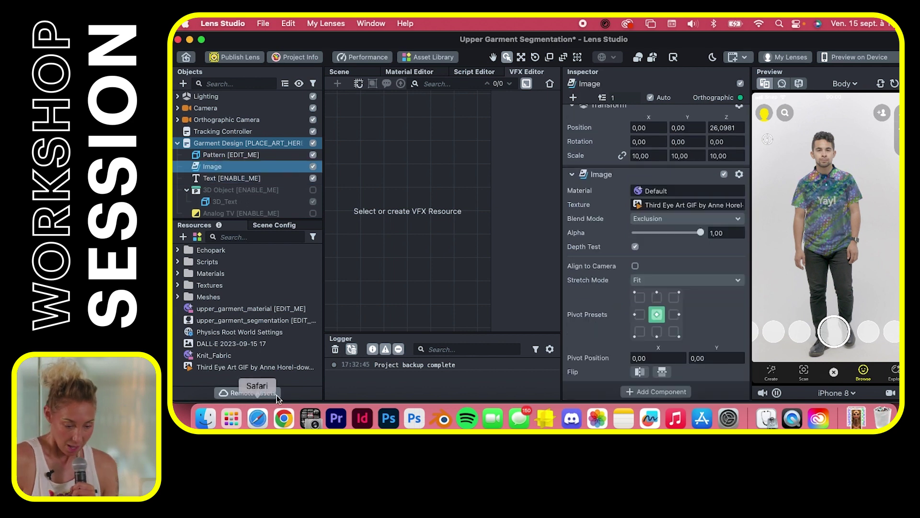
Switch to the Google Slides presentation in Safari, start its slideshow and advance to the "Thank You!" slide.
left_click(258, 417)
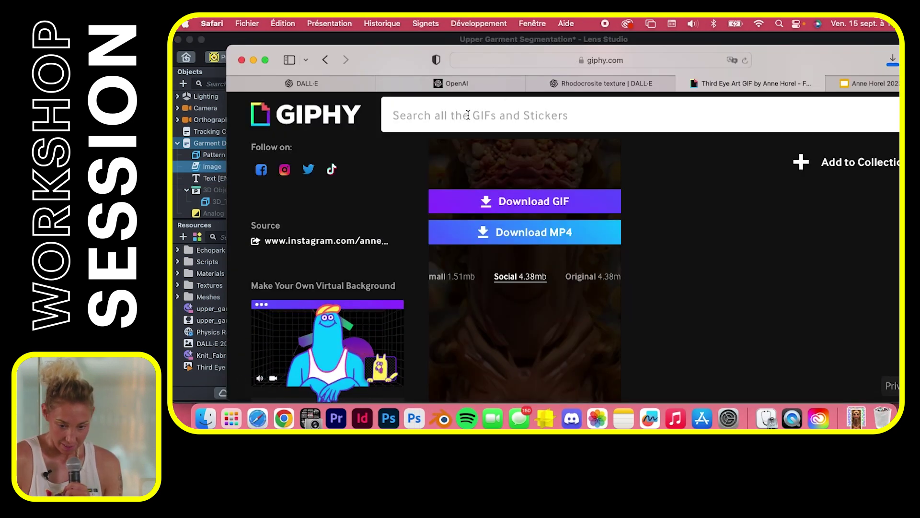
left_click(889, 84)
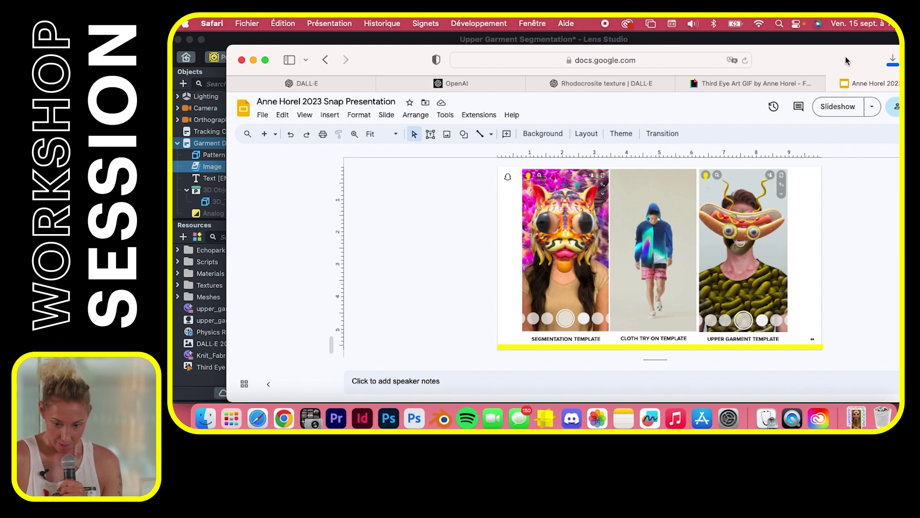
left_click(837, 106)
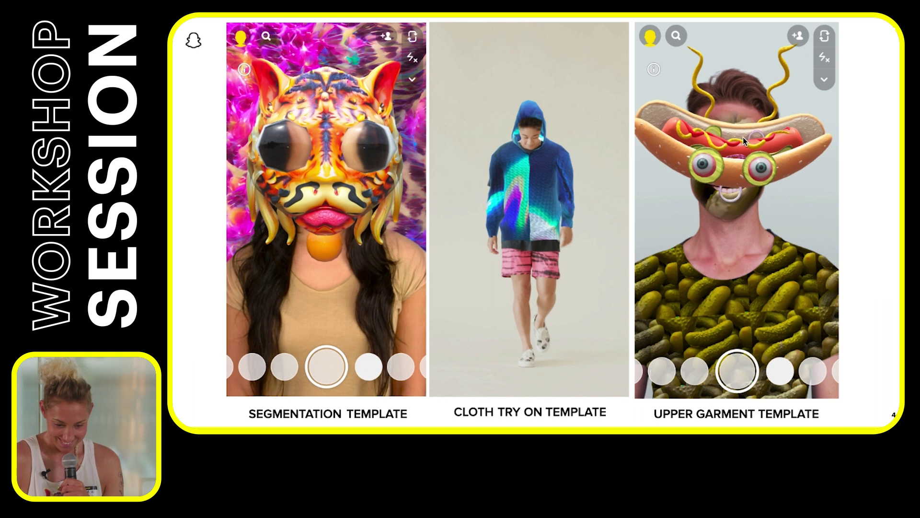
key("Right")
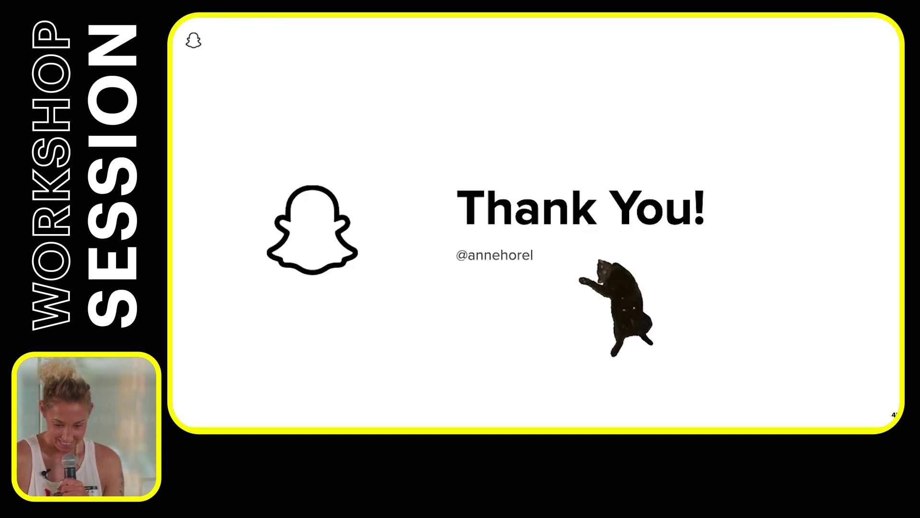